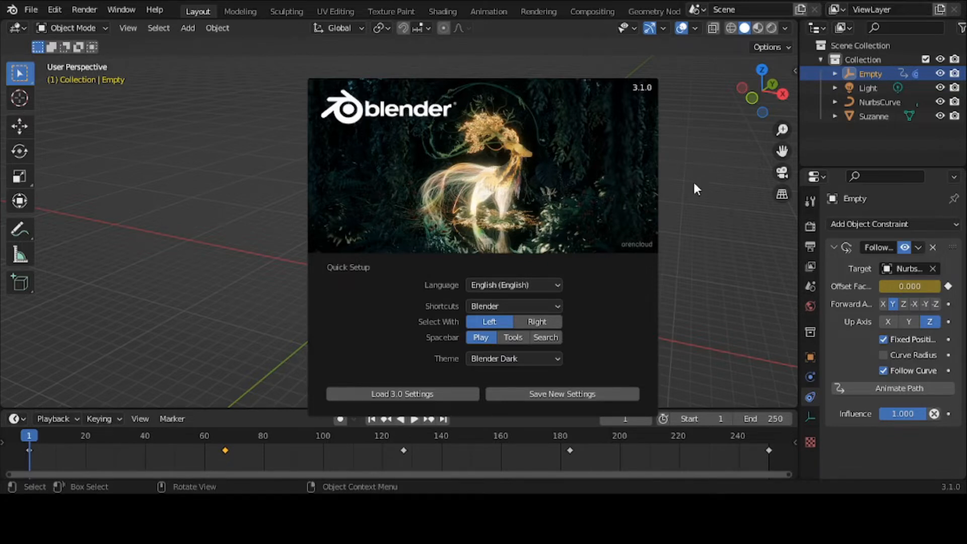
- Dismiss the splash screen and play the Empty's path animation in the viewport, stopping partway
click(280, 212)
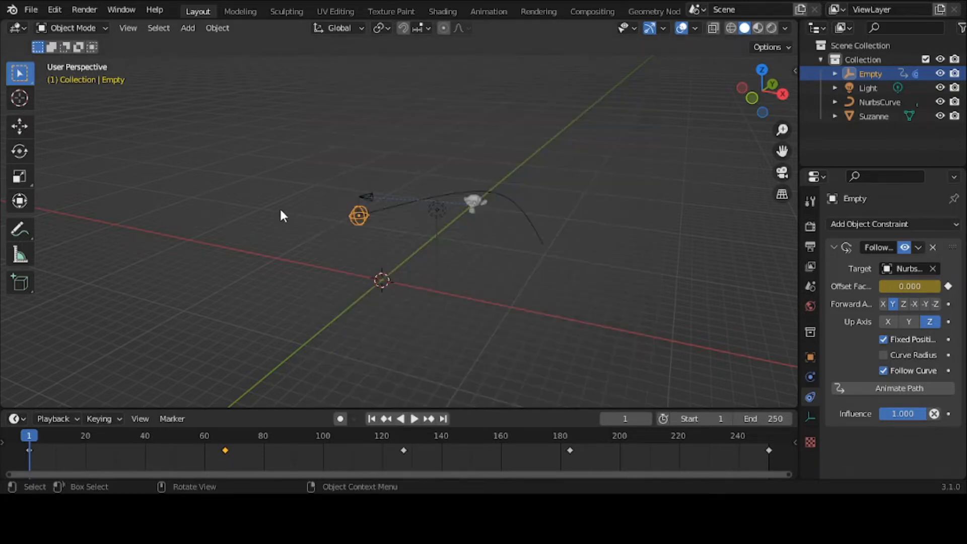
scroll(280, 212, up, 3)
scroll(280, 216, up, 1)
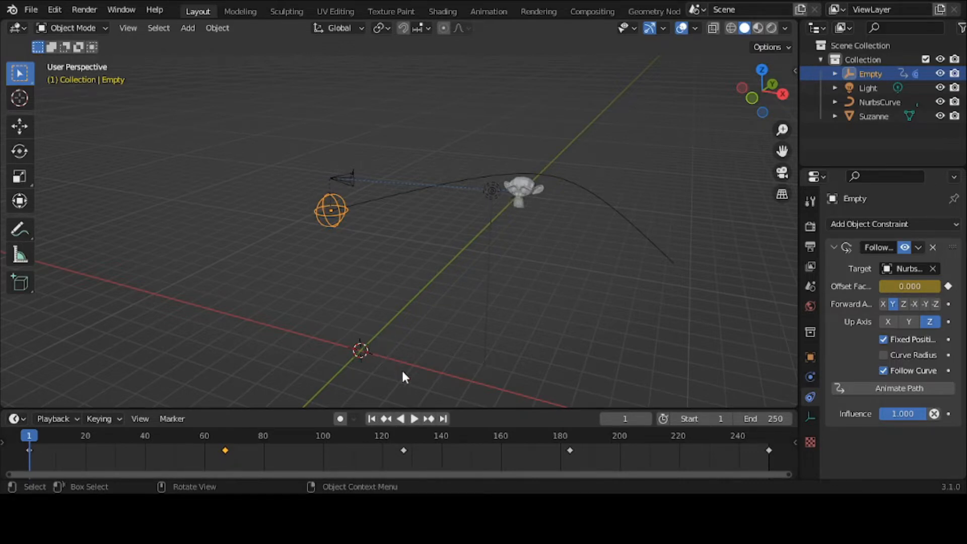
click(415, 417)
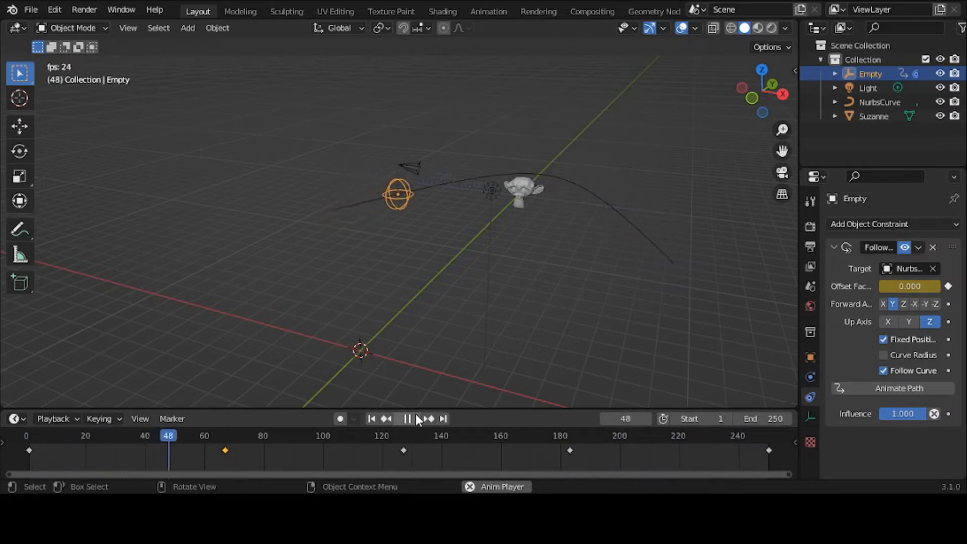
click(409, 419)
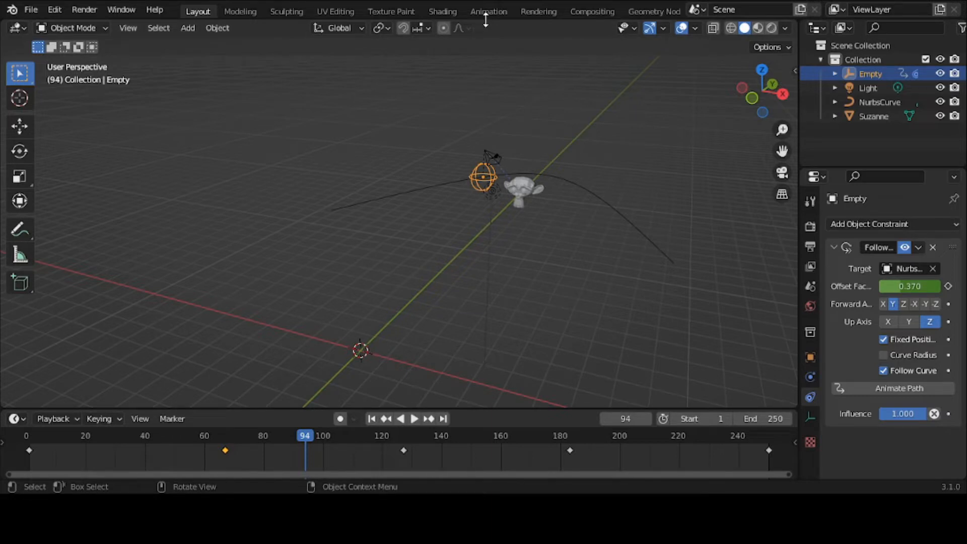
- Switch to the Animation workspace with the Empty's curves shown in the Graph Editor
click(18, 28)
click(15, 418)
click(490, 11)
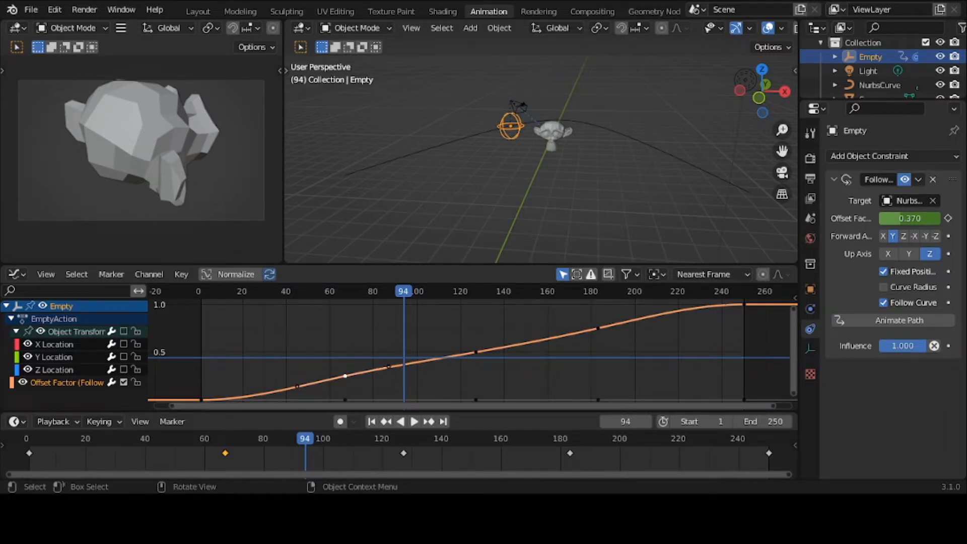
- Compare the Empty's keyframes in the Dope Sheet and the Graph Editor, ending in the Graph Editor
key(ctrl+Tab)
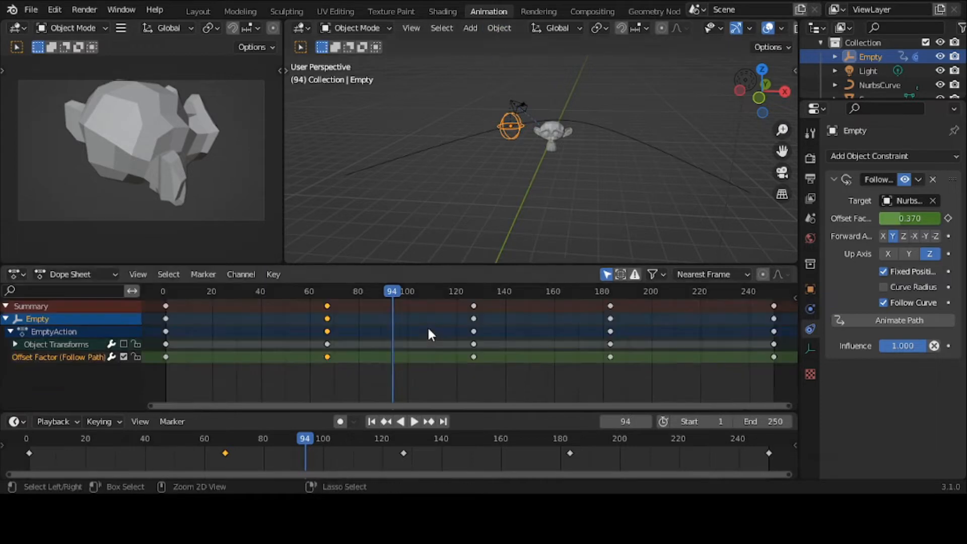
key(ctrl+Tab)
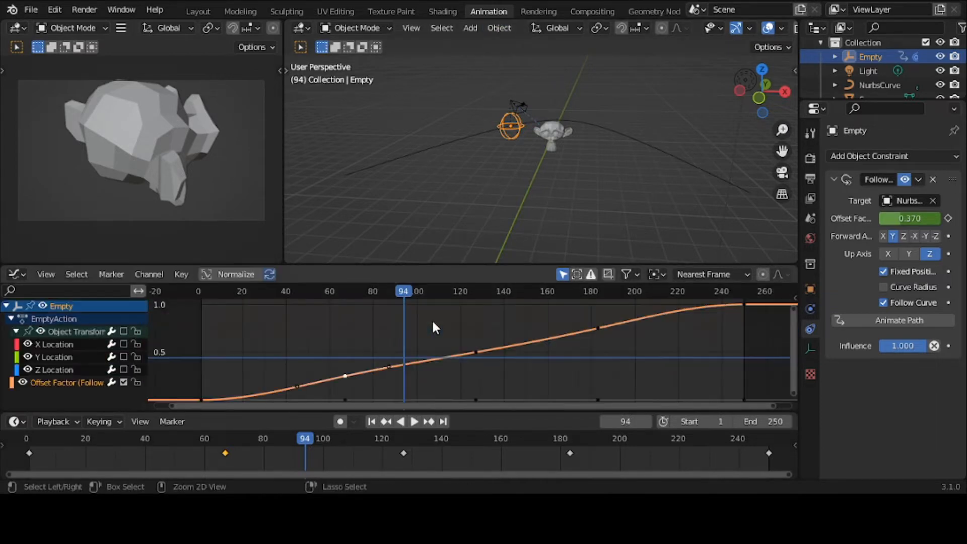
key(ctrl+Tab)
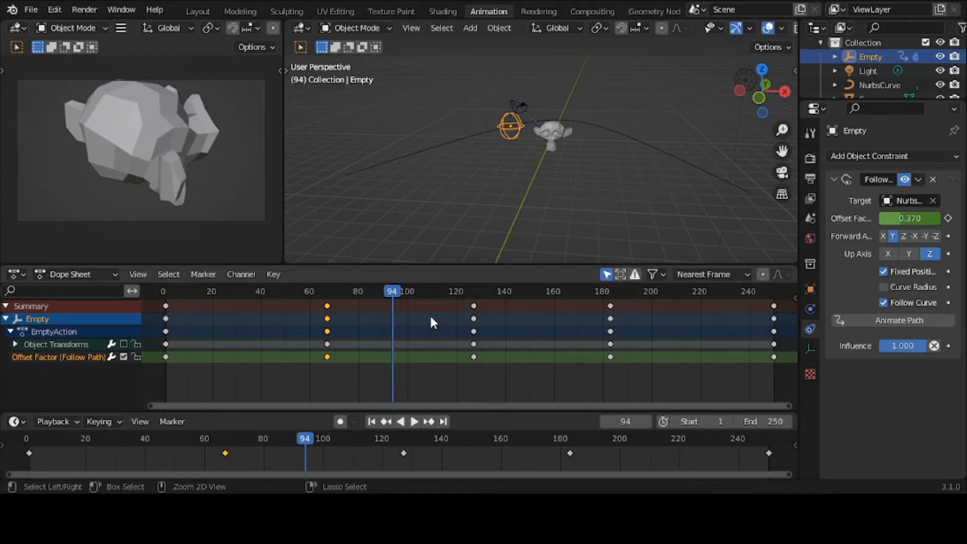
key(ctrl+Tab)
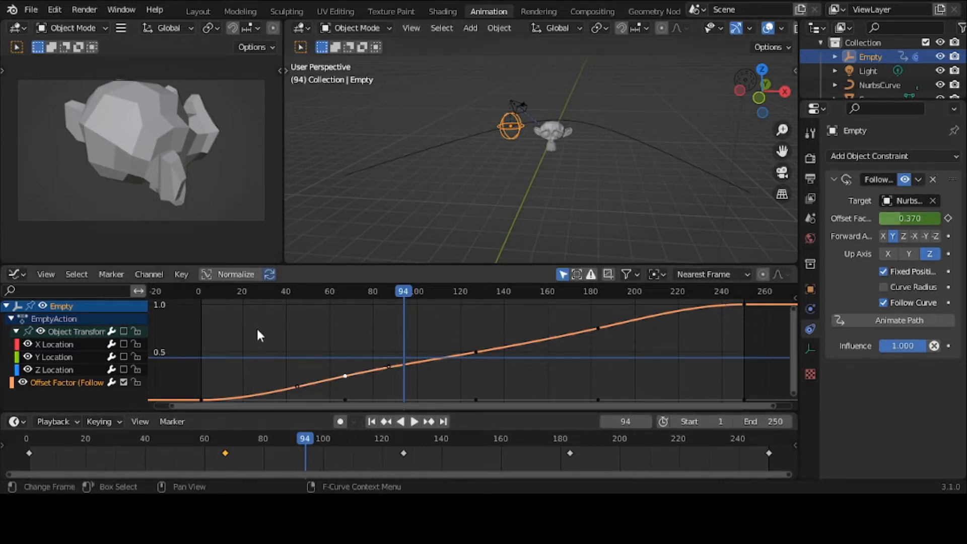
key(n)
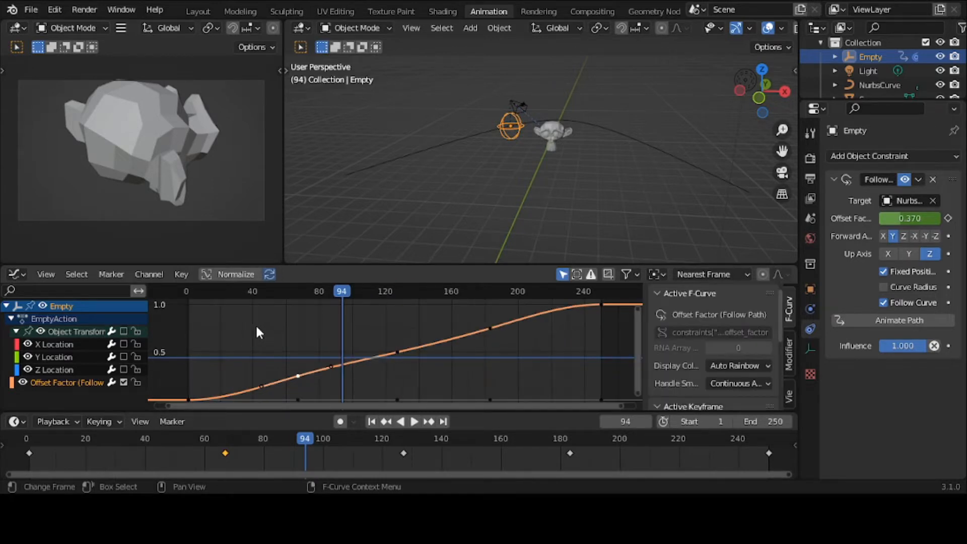
key(n)
key(t)
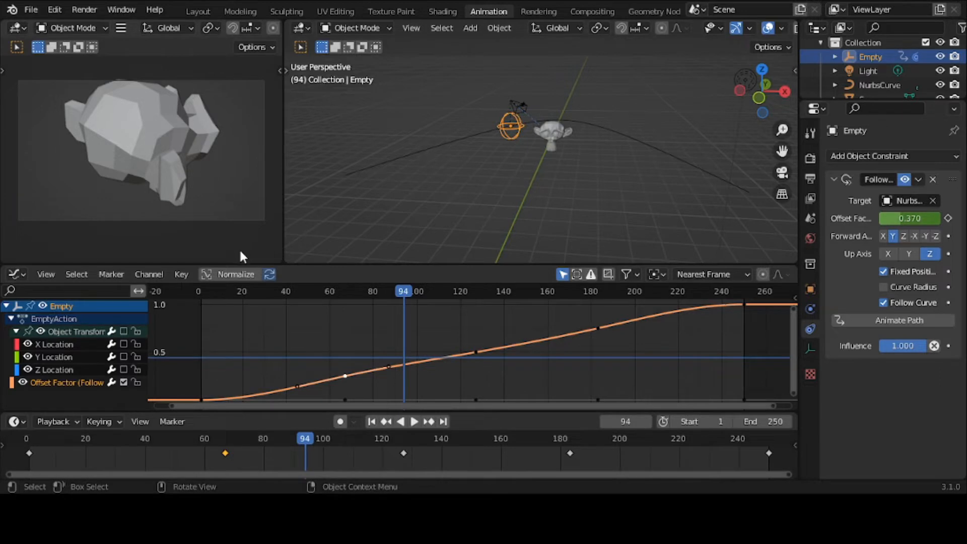
key(t)
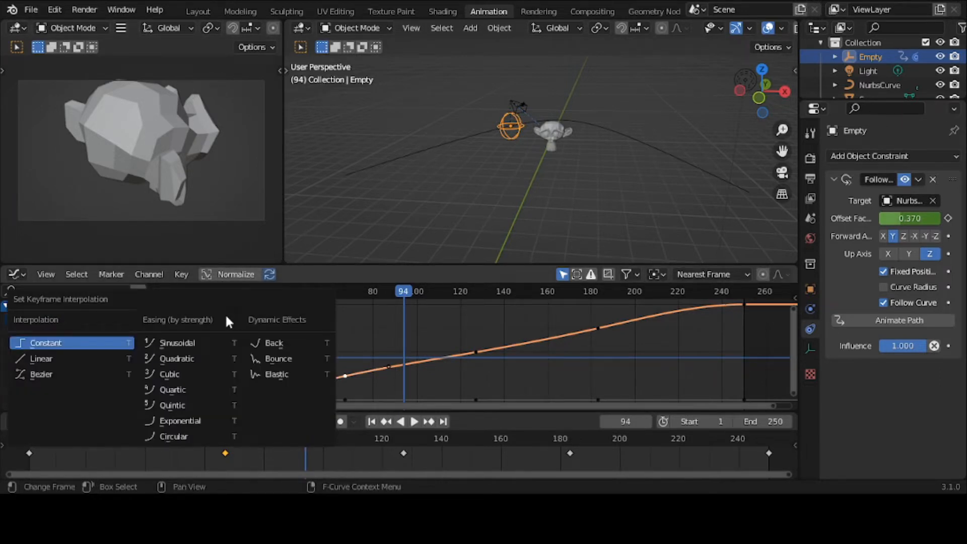
key(t)
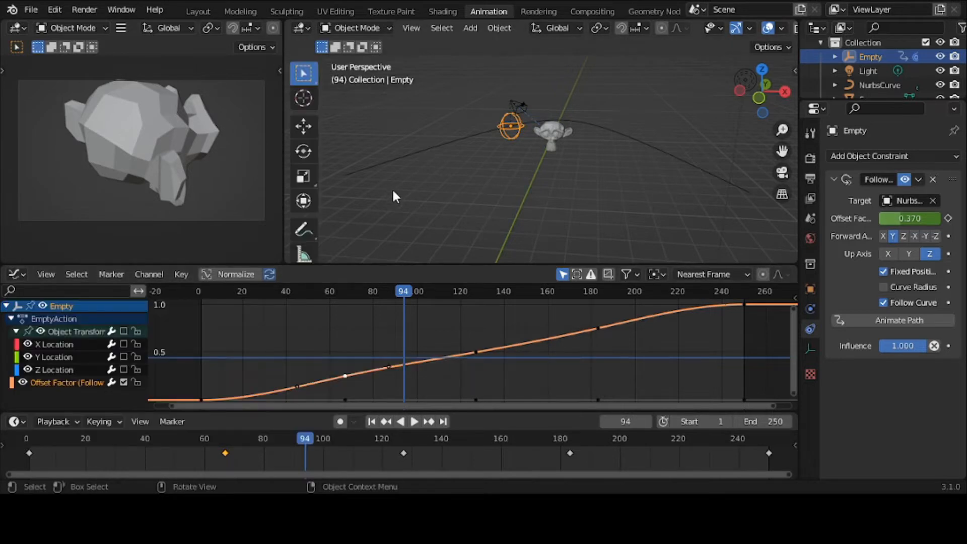
click(300, 230)
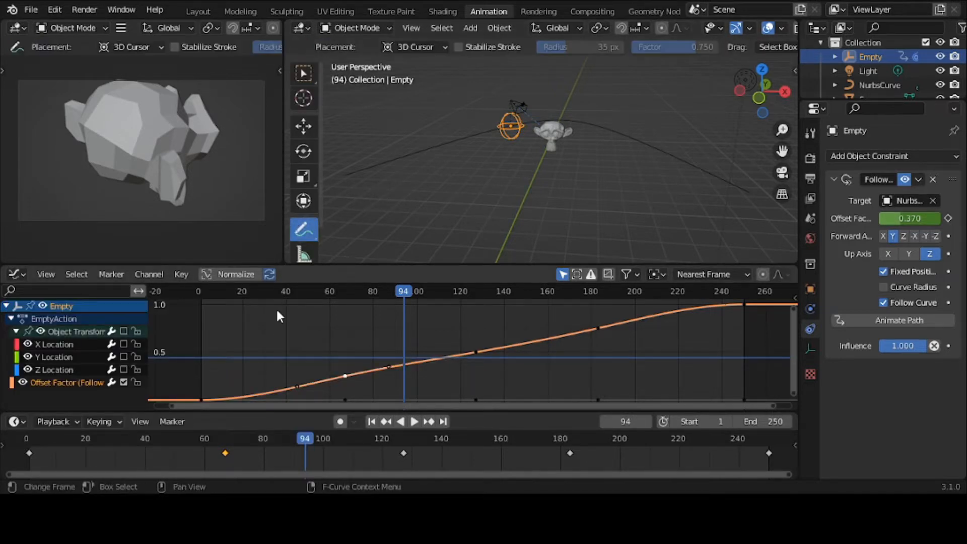
drag(267, 328, 258, 336)
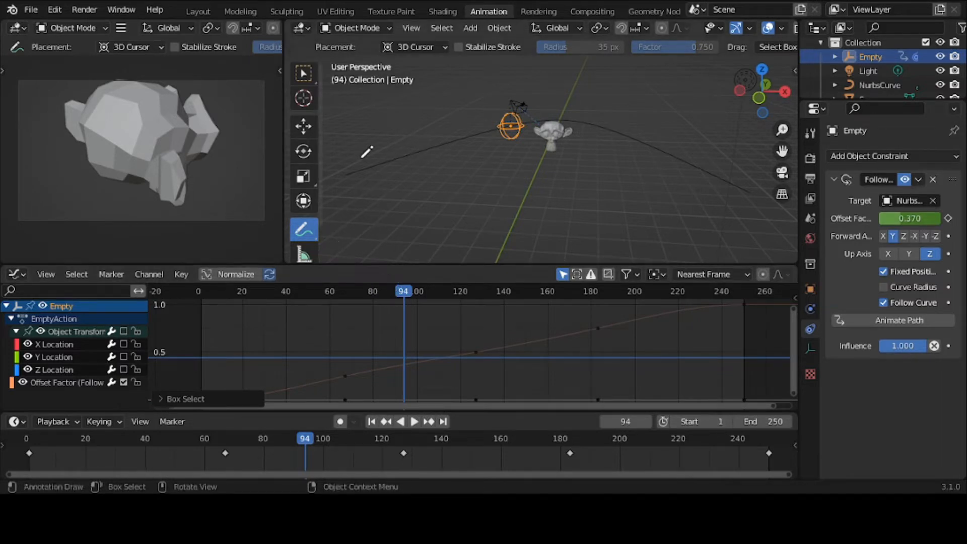
key(t)
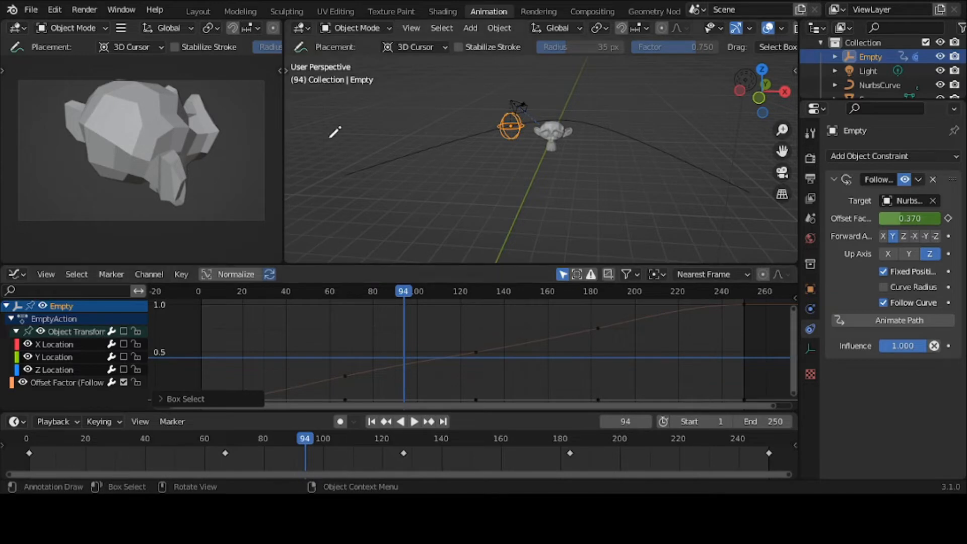
key(t)
click(304, 74)
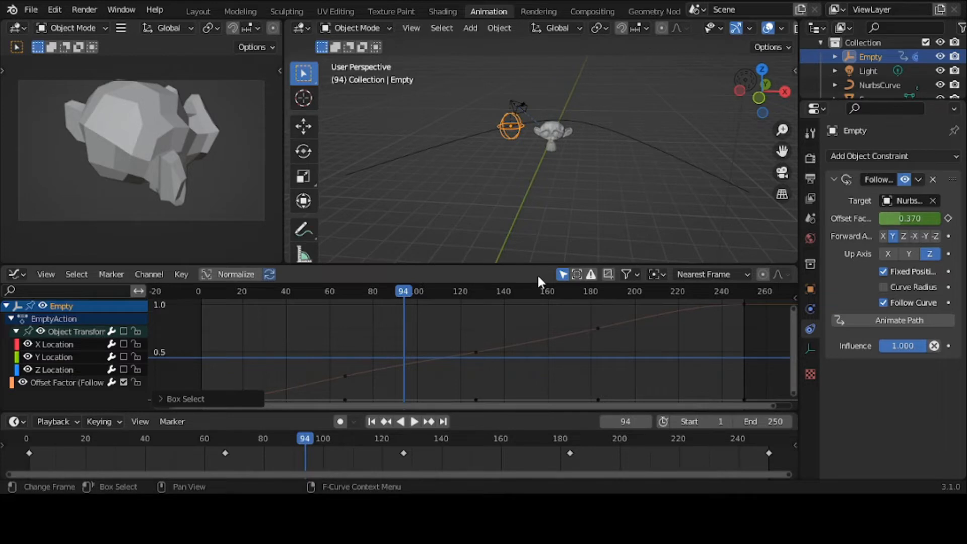
- Play the animation briefly to watch the camera view, stop it and return to frame 1
click(415, 421)
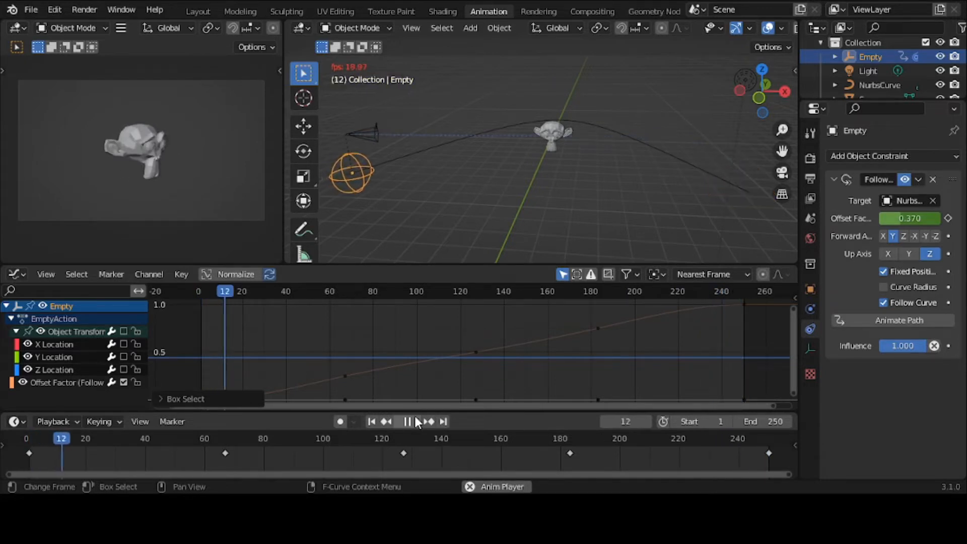
click(410, 420)
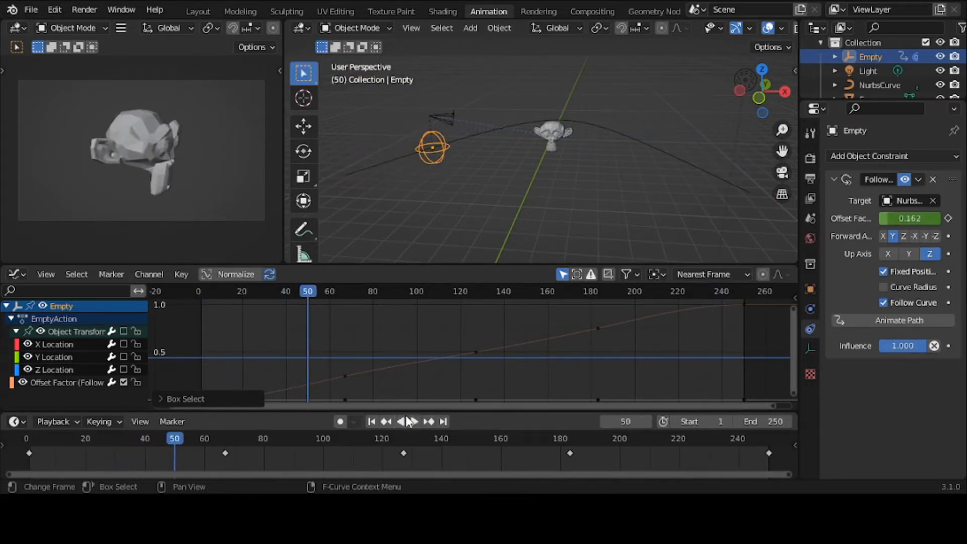
click(372, 421)
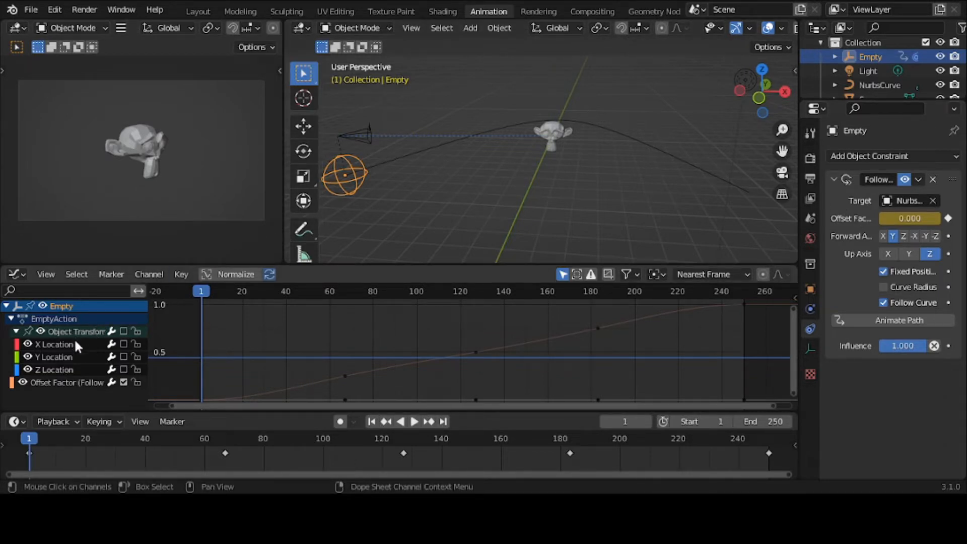
- Highlight the Offset Factor curve in the Graph Editor, play the animation against it and return to the first frame
click(61, 380)
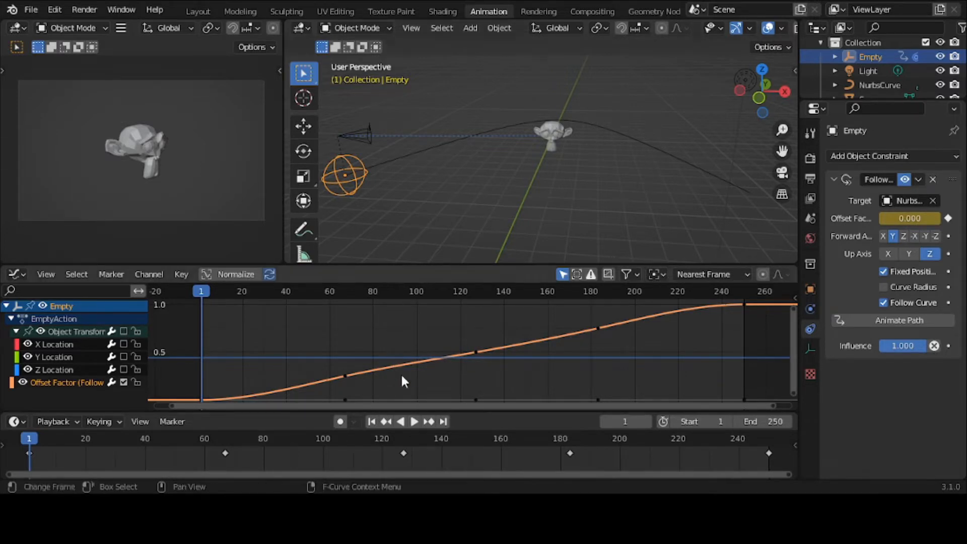
click(413, 421)
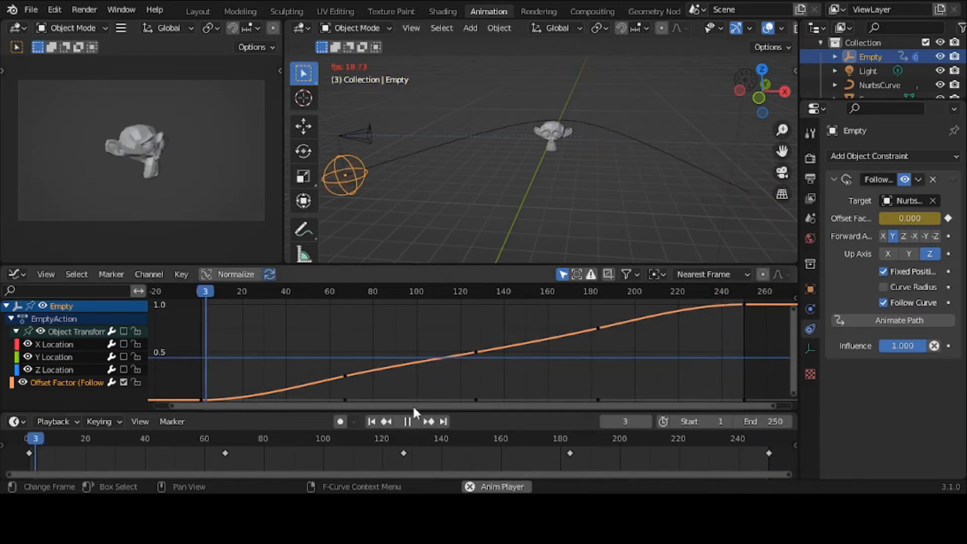
click(409, 421)
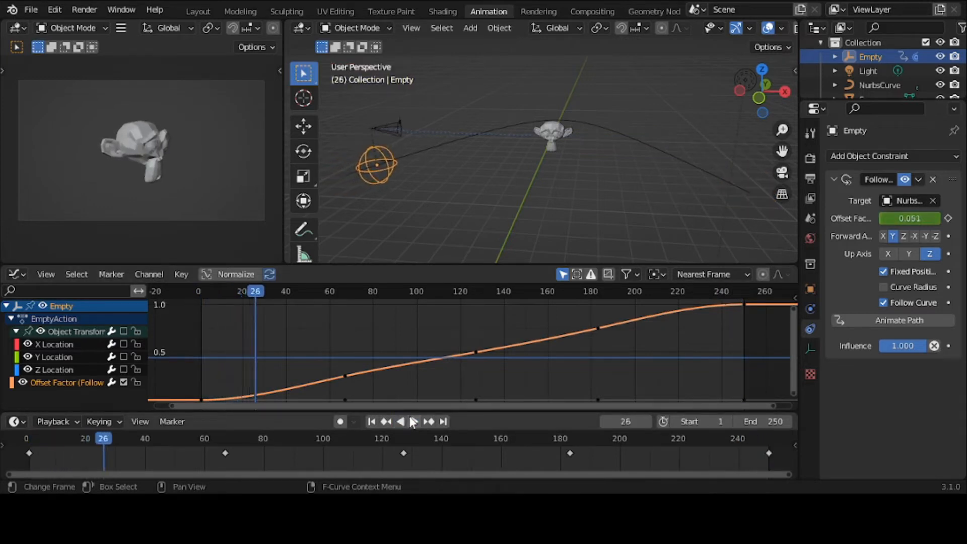
click(371, 421)
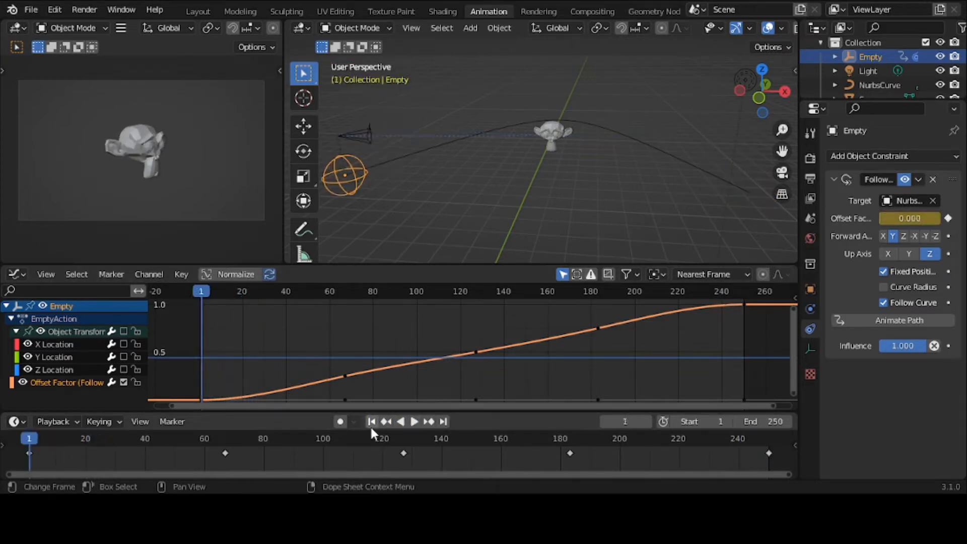
- Inspect the X and Y Location curves with all keyframes framed in view, and reselect the Offset Factor channel
click(57, 347)
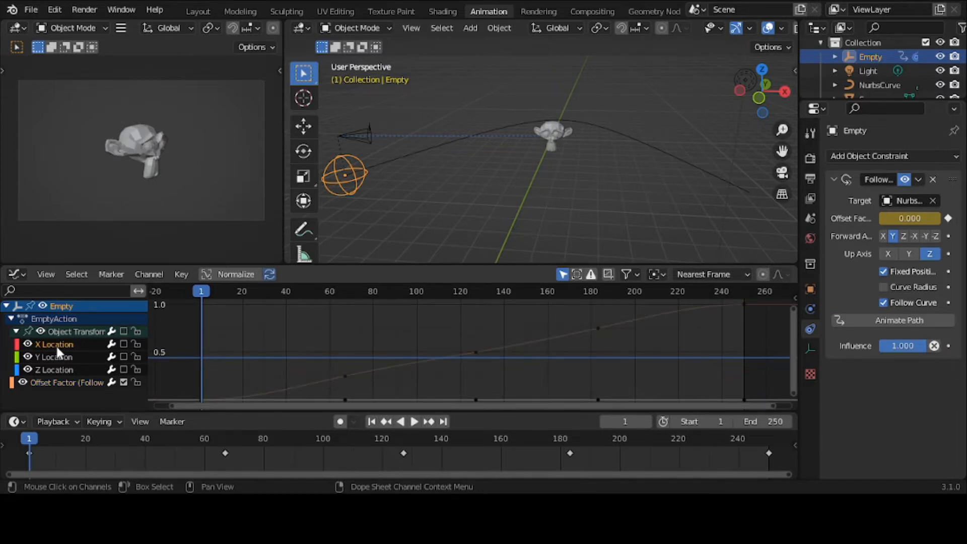
key(Home)
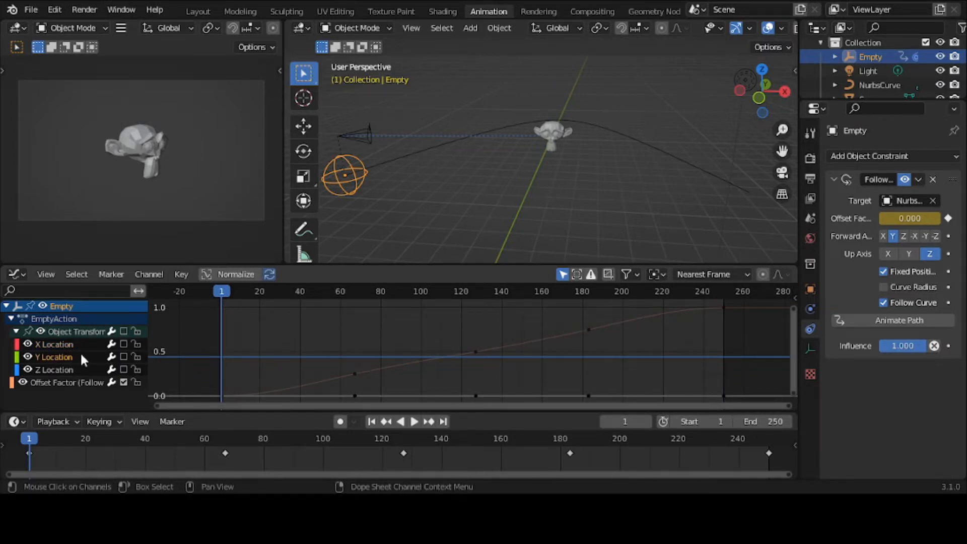
click(73, 383)
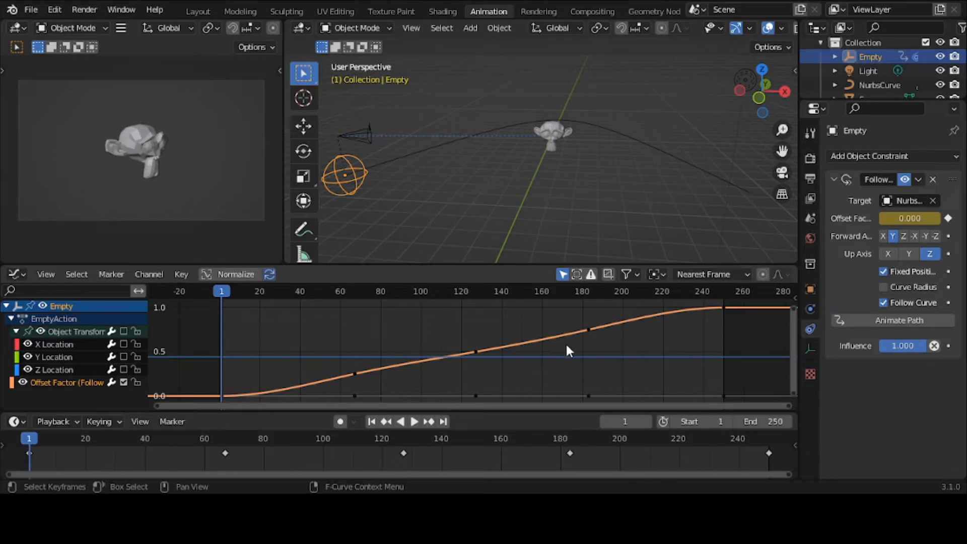
- Examine the X Location keyframes by selecting them one after another along the flat curve up to frame 250
click(354, 396)
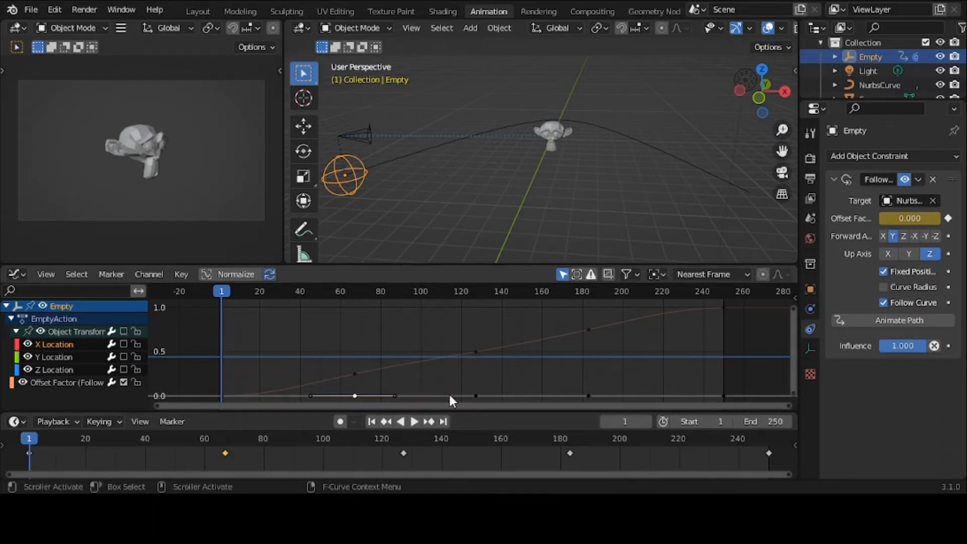
click(475, 396)
click(355, 396)
click(476, 396)
click(588, 395)
click(724, 396)
- Compare the Offset Factor keyframes with the X Location keyframes at the same frames, ending on the Offset Factor keyframe at frame 250
click(355, 375)
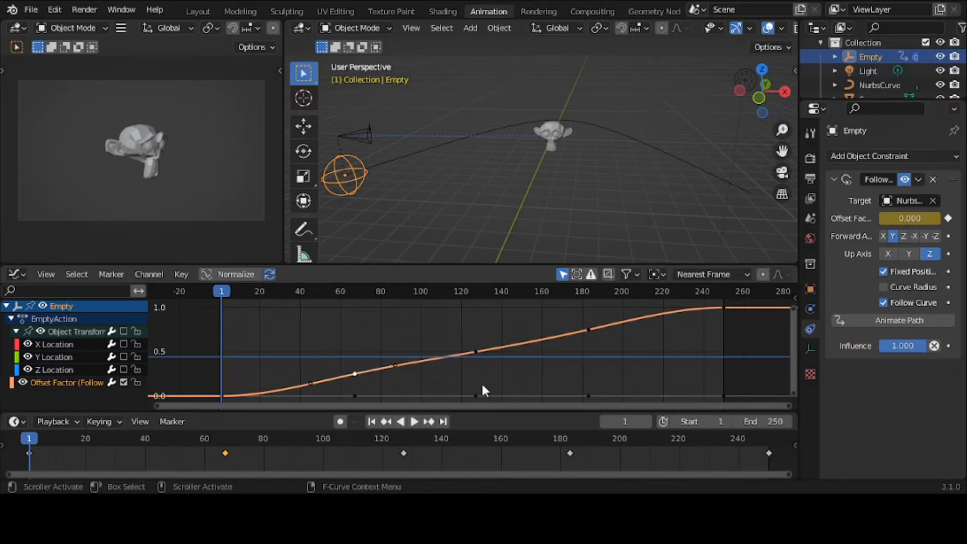
click(476, 396)
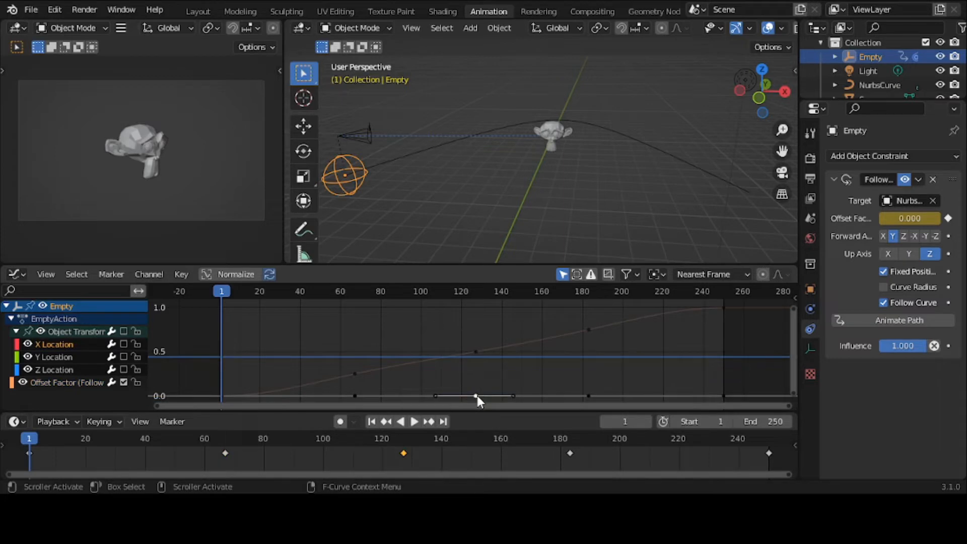
click(477, 353)
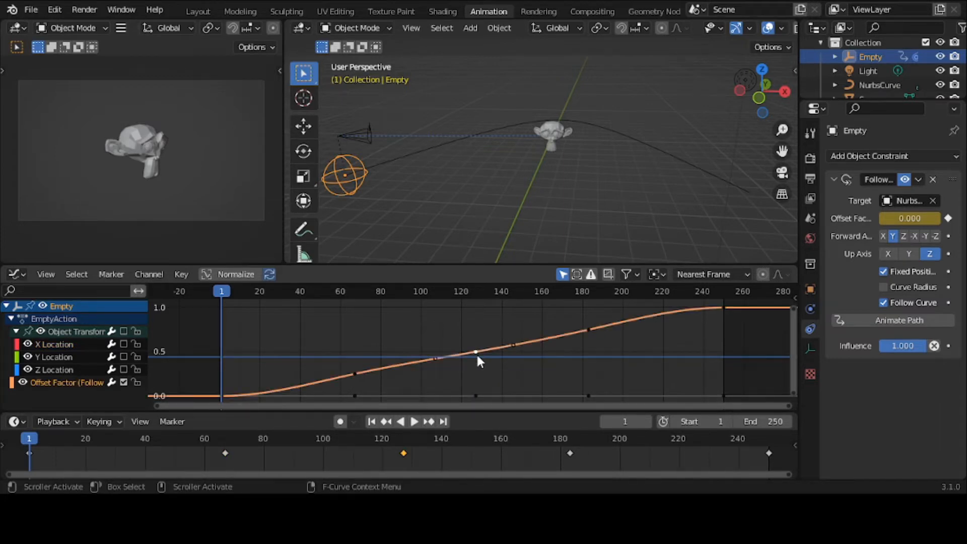
click(586, 395)
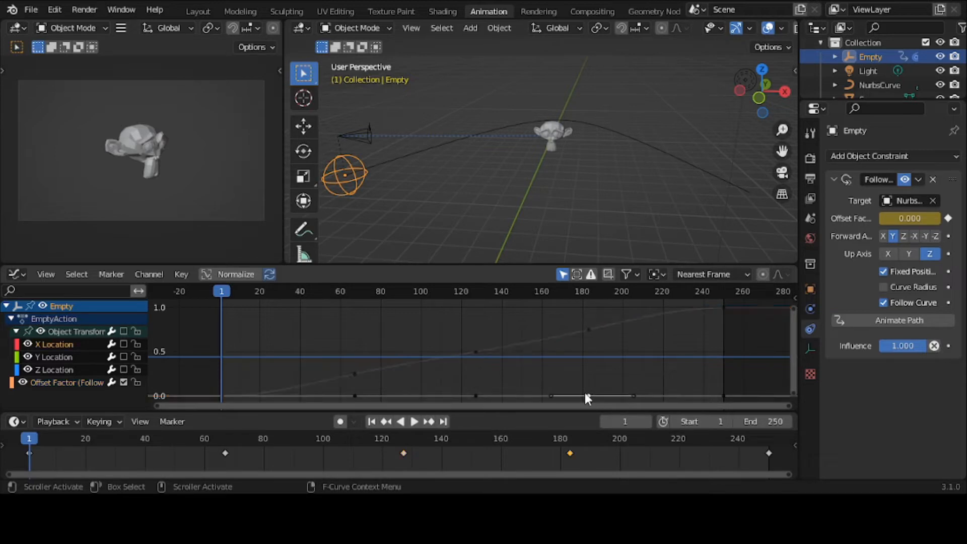
click(588, 331)
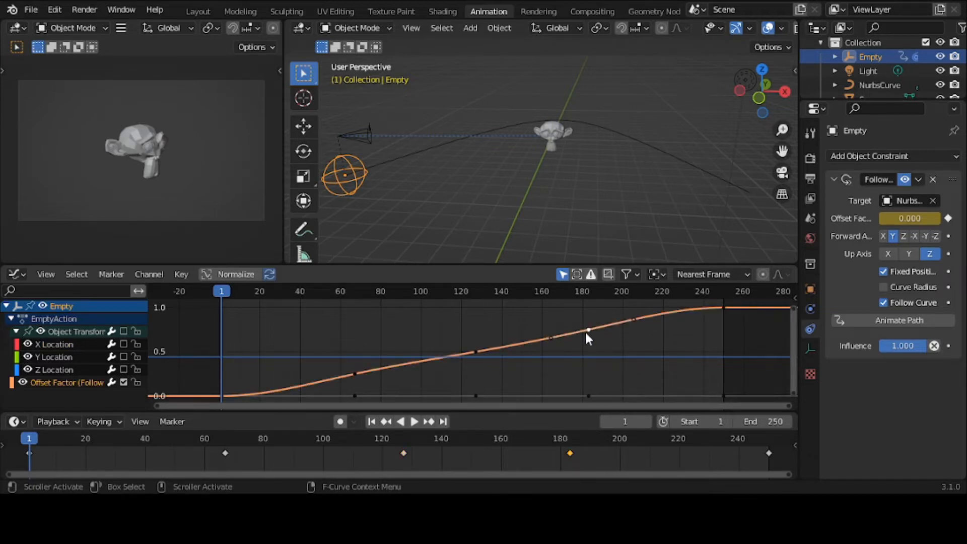
click(723, 395)
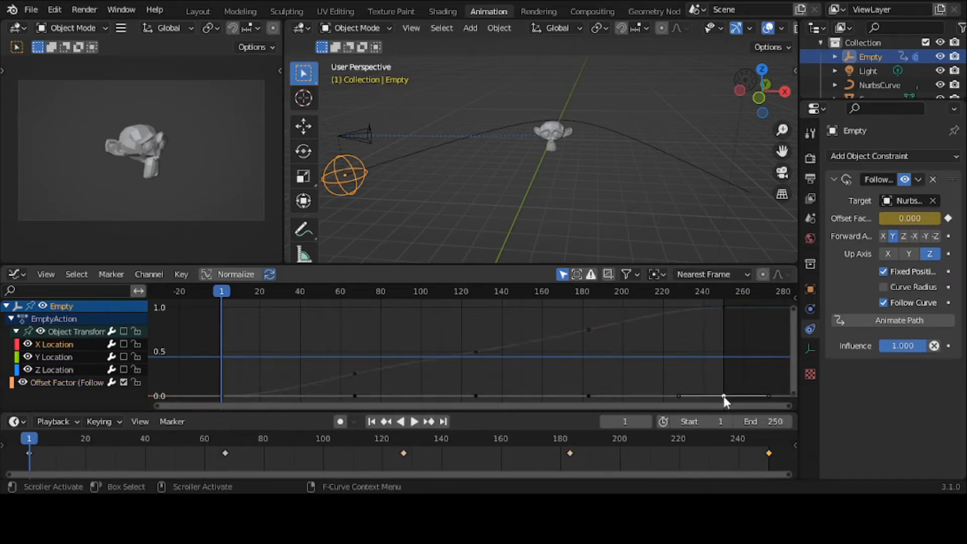
click(725, 307)
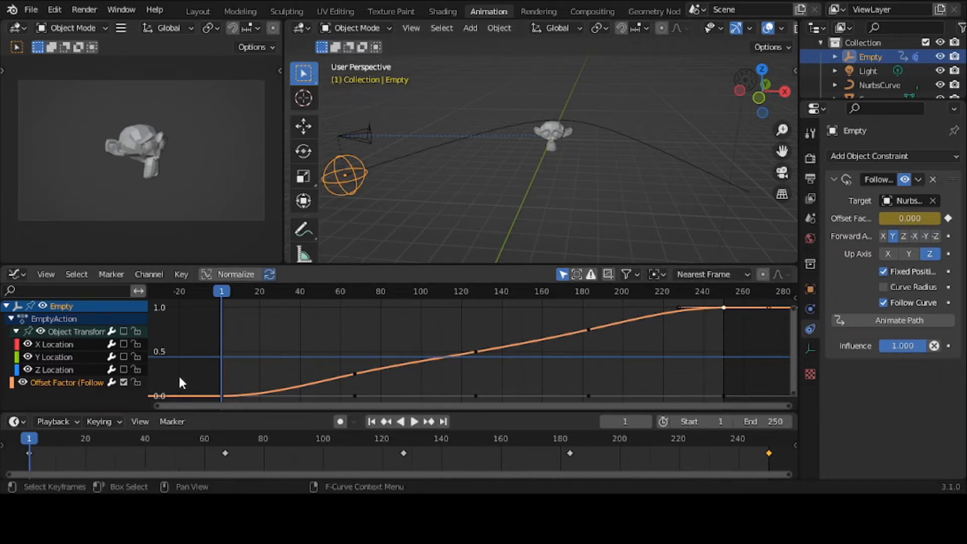
- Try the Empty's Follow Path Offset Factor at 1 and slide it back along the path through about 0.48
click(896, 222)
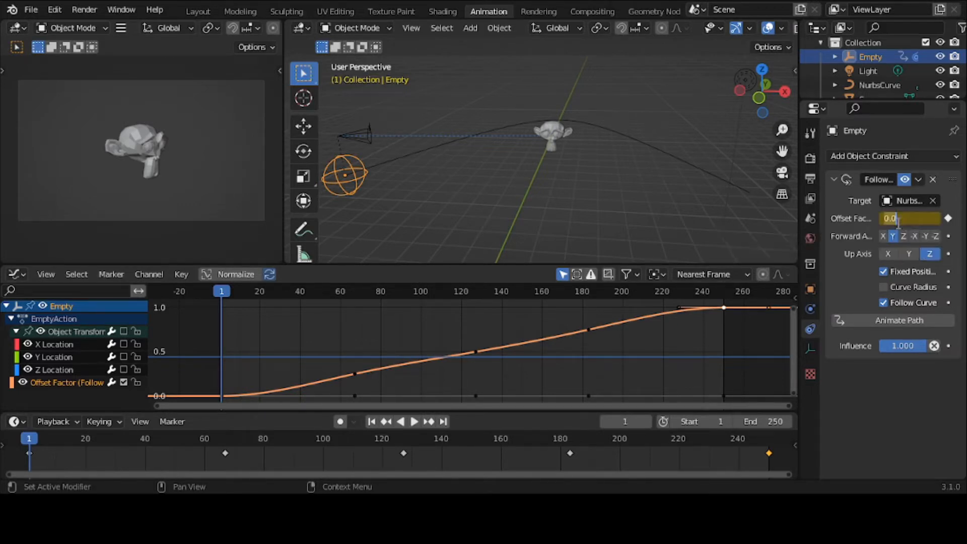
text(1)
key(Return)
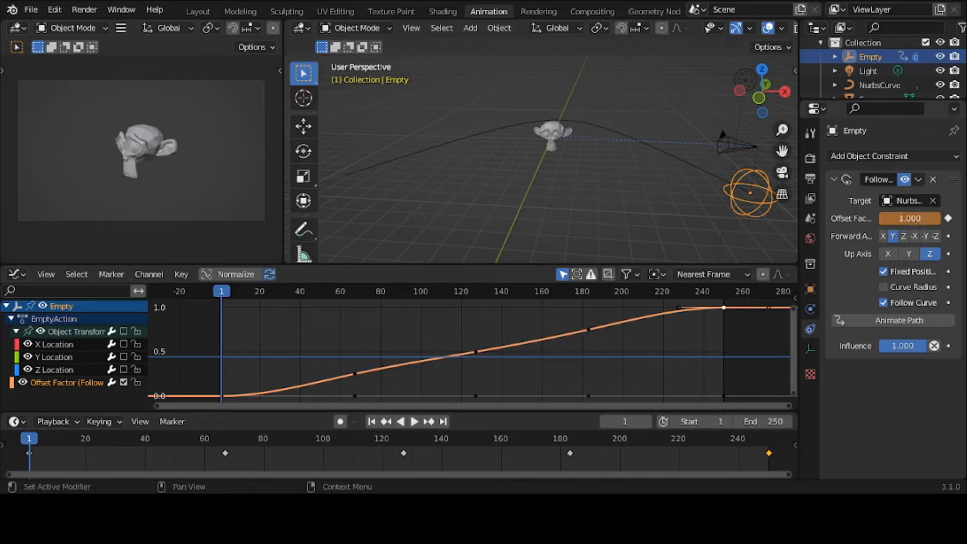
drag(909, 218, 841, 218)
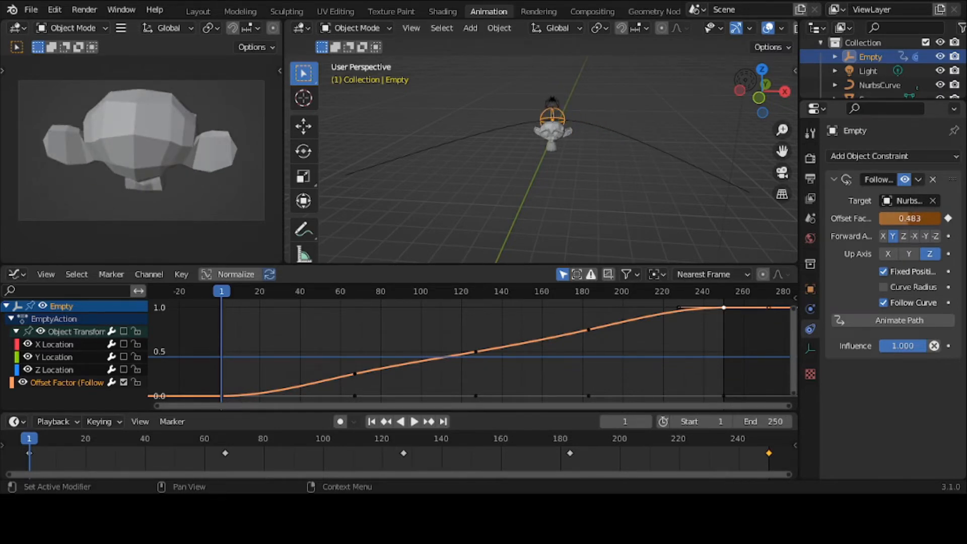
drag(841, 218, 878, 217)
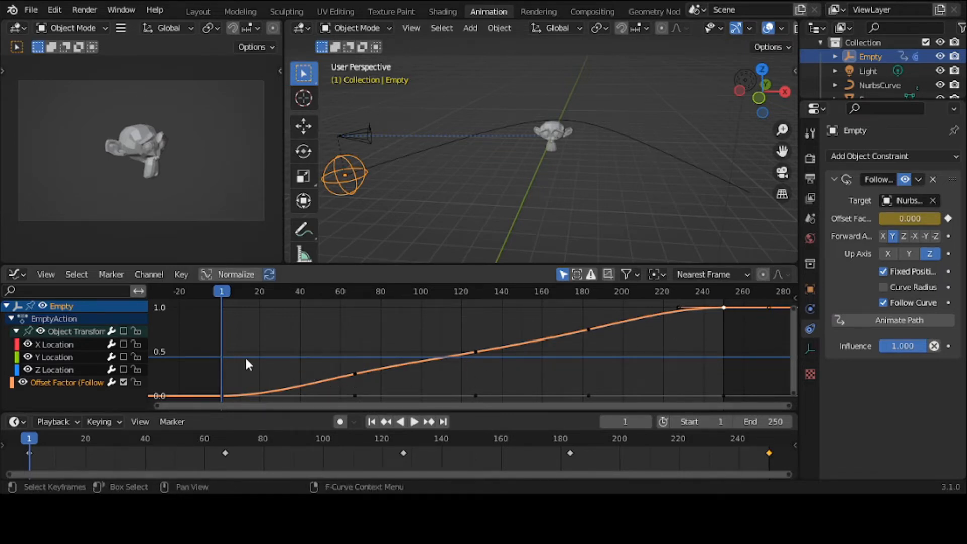
- Start playback, scrub the Graph Editor cursor along the Offset Factor curve to frame 252, and return to the first frame
key(space)
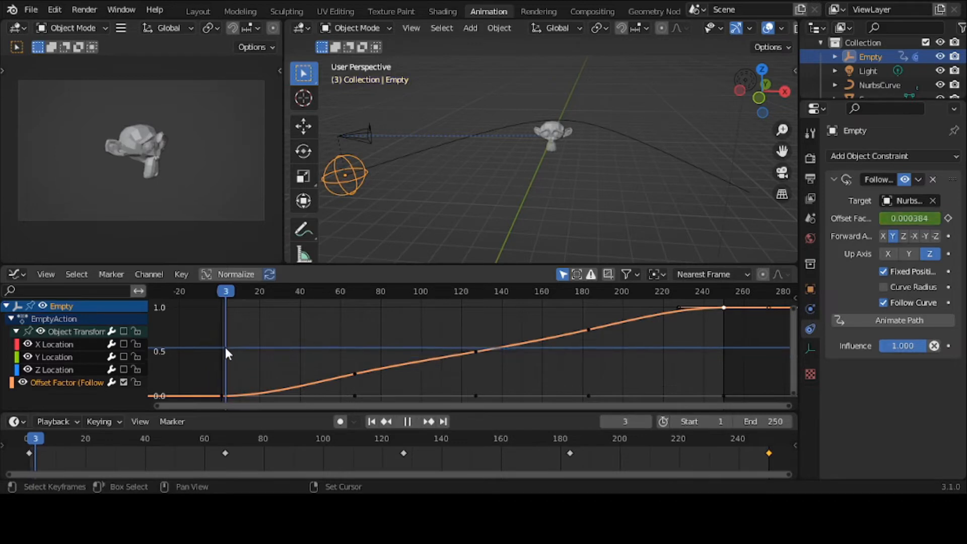
right_drag(232, 349, 727, 308)
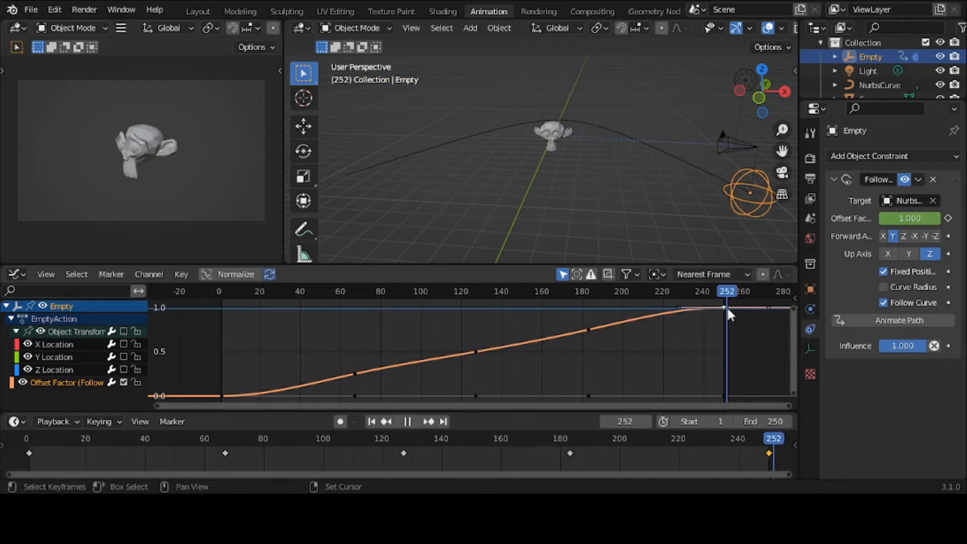
right_drag(727, 308, 727, 309)
click(376, 421)
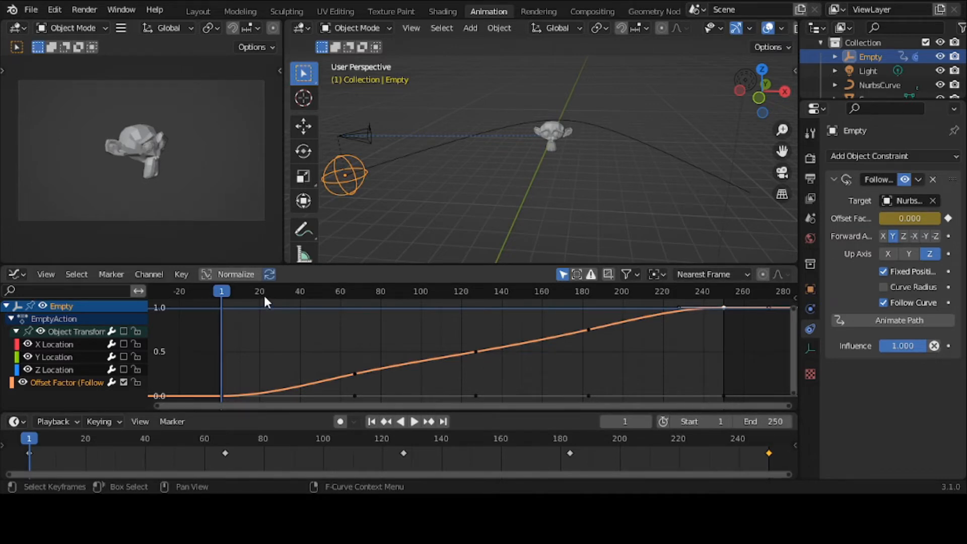
- Apply Constant, Linear and finally Sinusoidal interpolation to the Offset Factor keyframe at frame 250
click(183, 274)
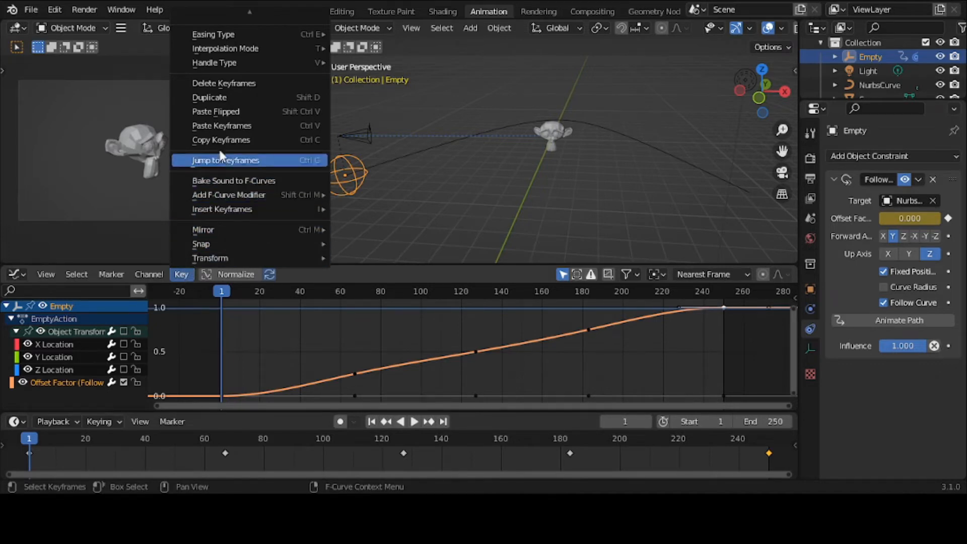
mouse_move(232, 54)
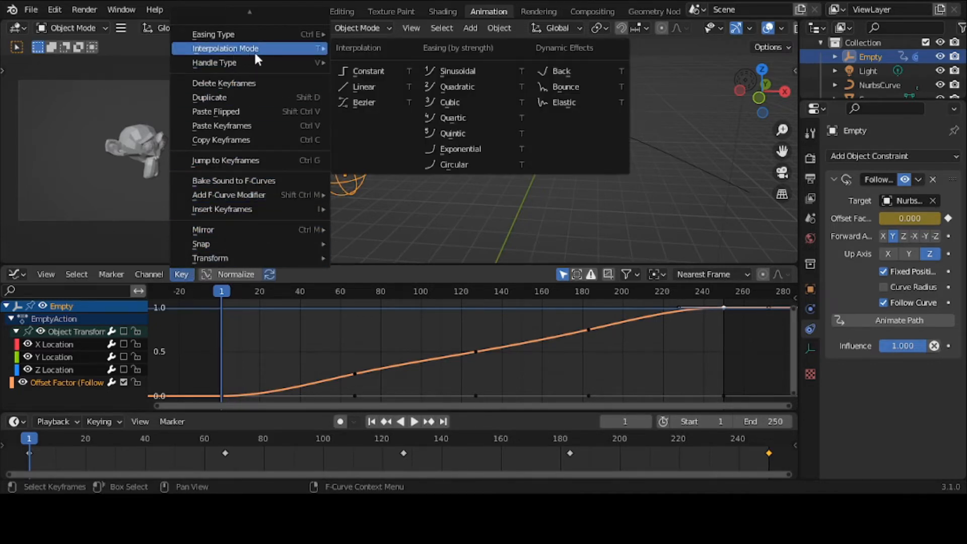
click(356, 68)
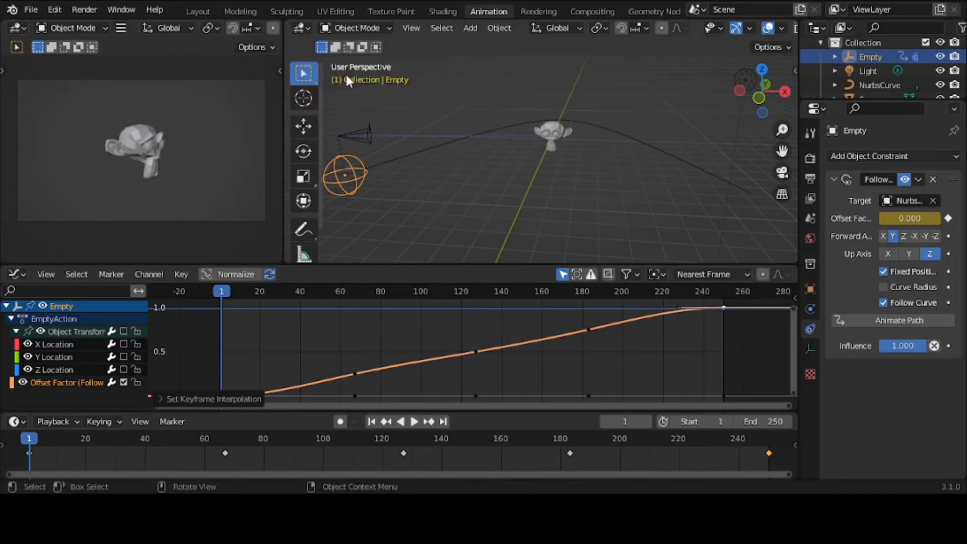
click(181, 275)
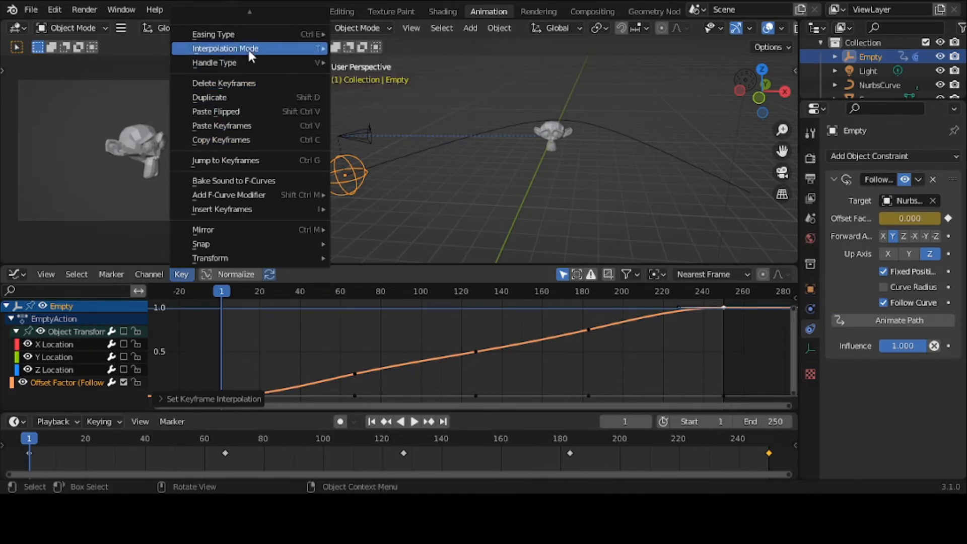
mouse_move(249, 50)
click(352, 84)
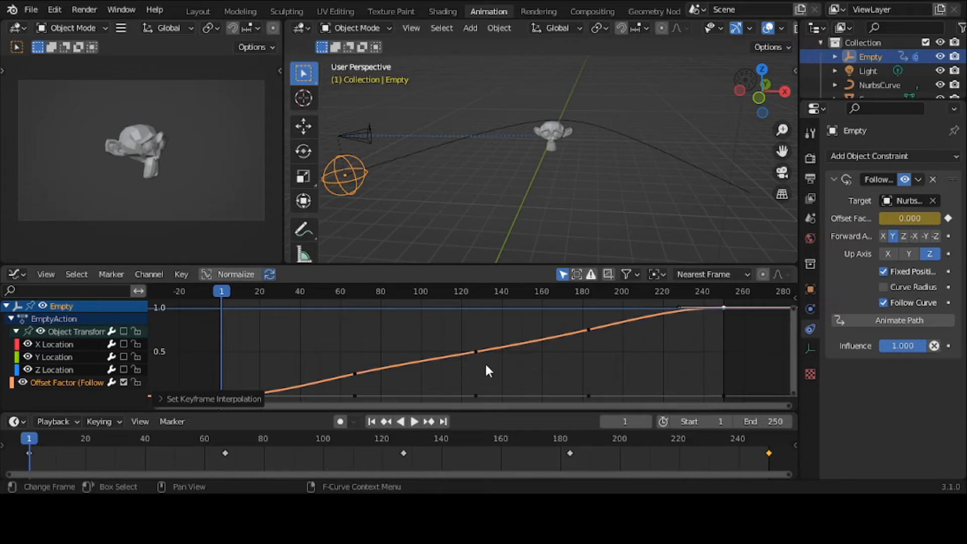
click(180, 274)
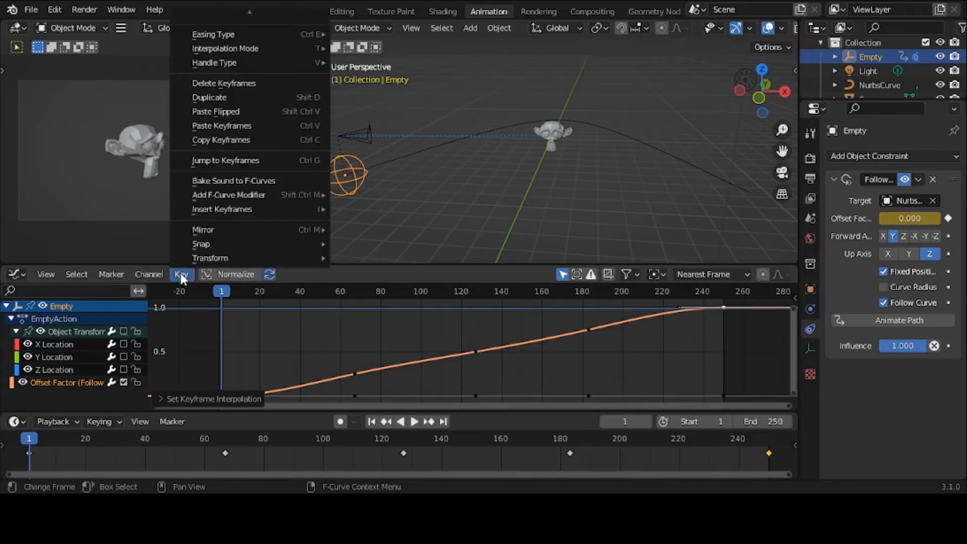
mouse_move(245, 64)
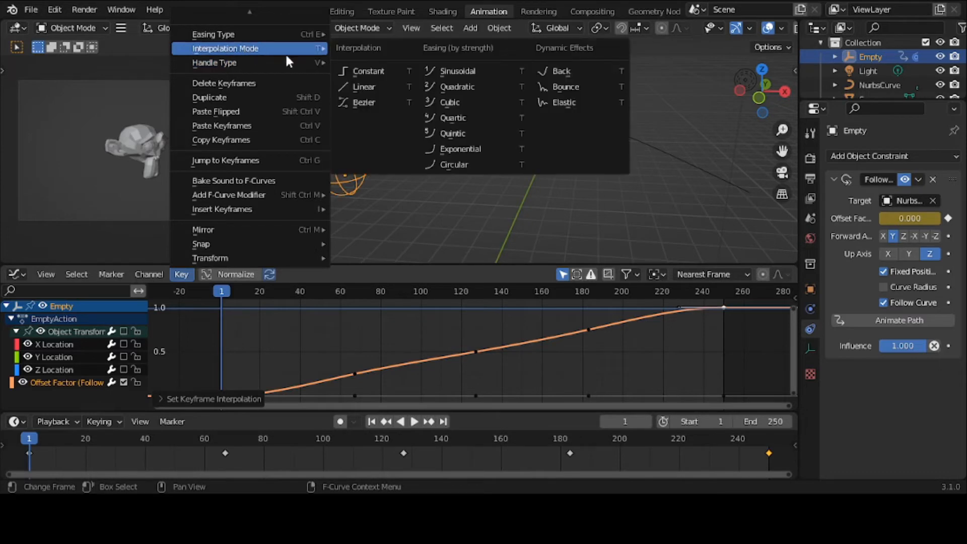
click(441, 74)
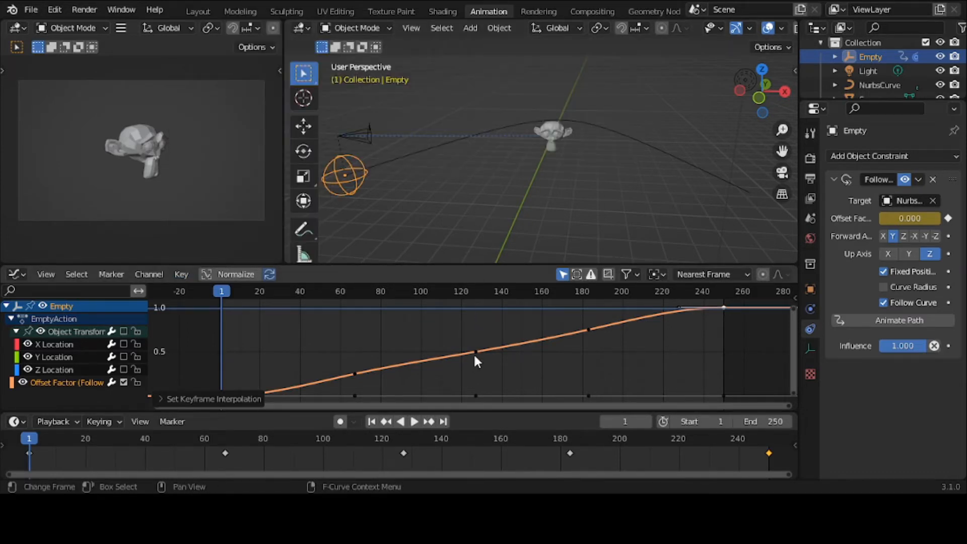
- Select the middle Offset Factor keyframe near frame 127 and set its interpolation mode to Constant
key(a)
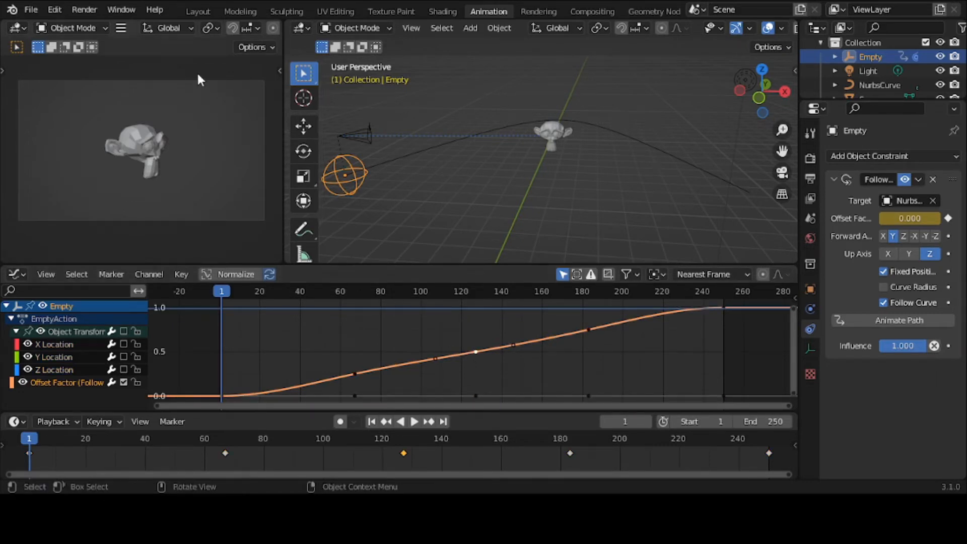
click(180, 274)
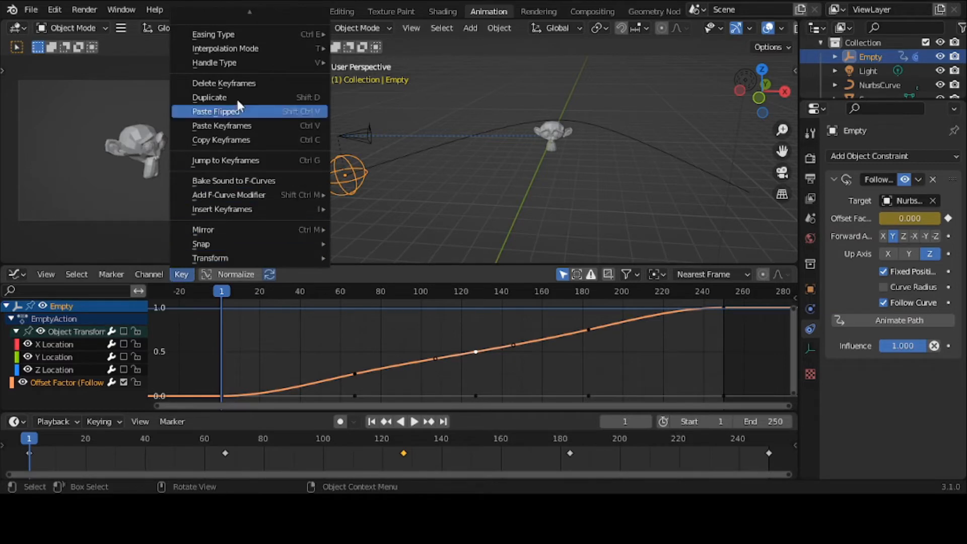
mouse_move(259, 48)
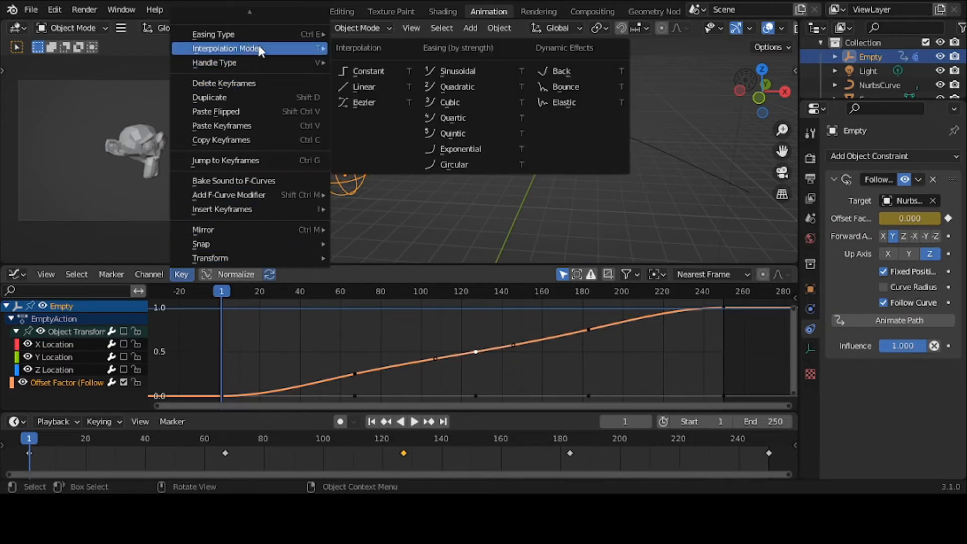
click(359, 71)
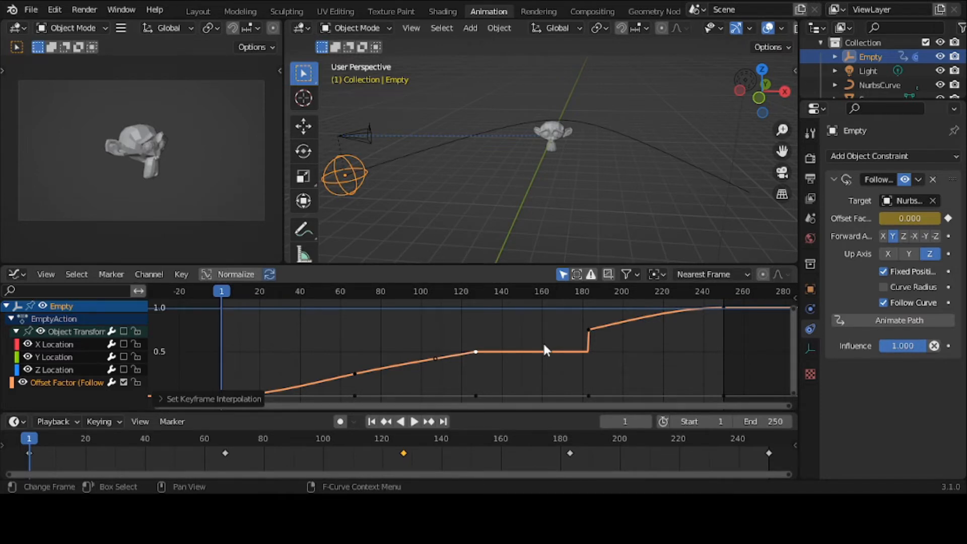
- Play the animation up to frame 50 and undo the Constant interpolation on the middle keyframe
click(414, 421)
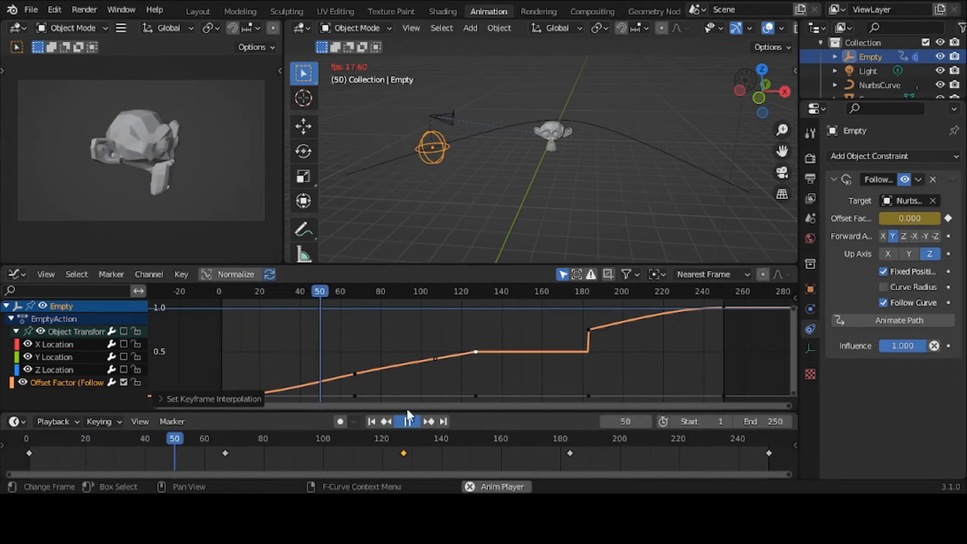
click(408, 419)
key(ctrl+z)
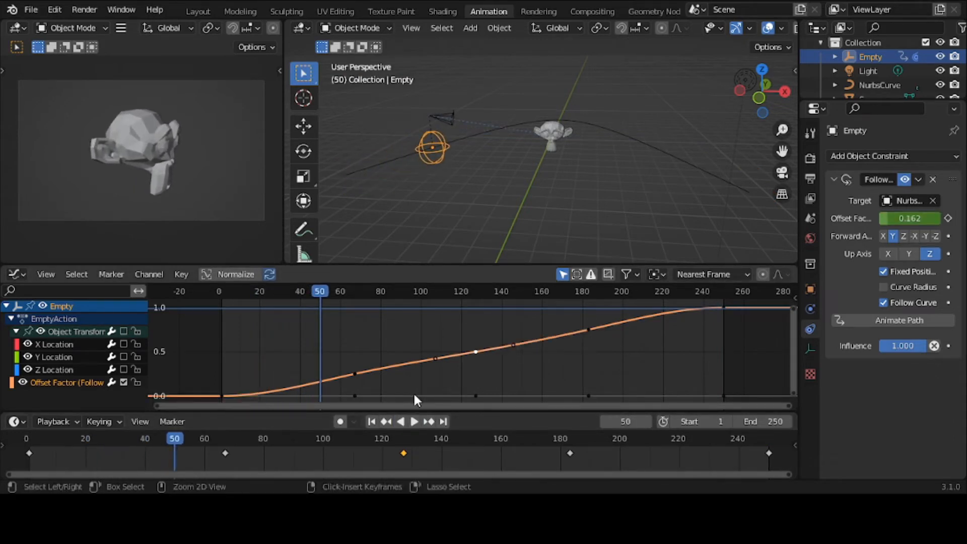
- Play the animation briefly from the first frame with the restored Offset Factor curve and return to frame 1
click(371, 420)
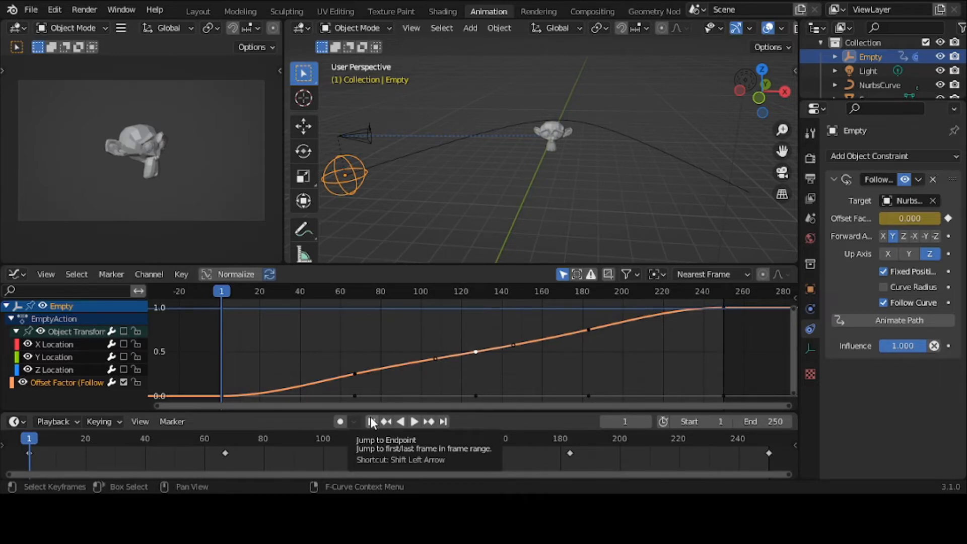
click(415, 422)
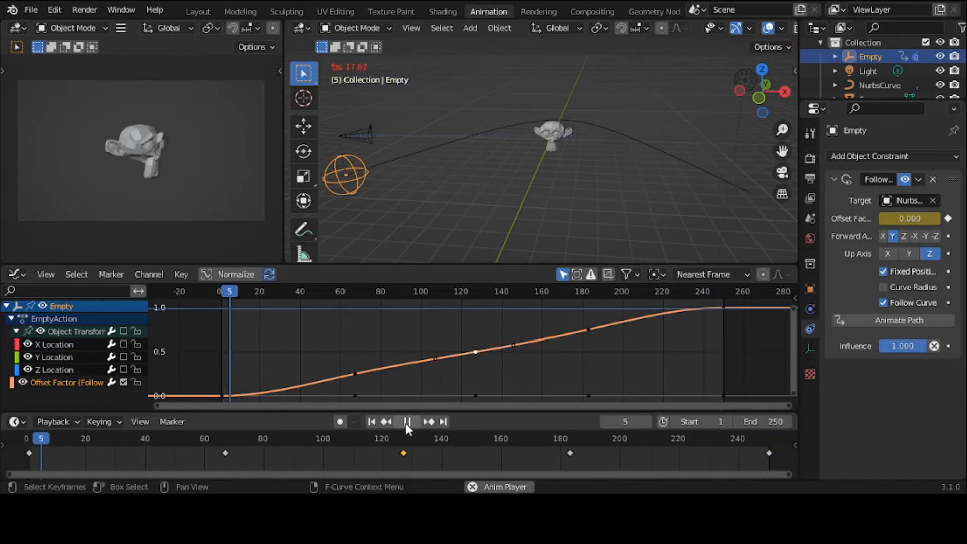
click(406, 423)
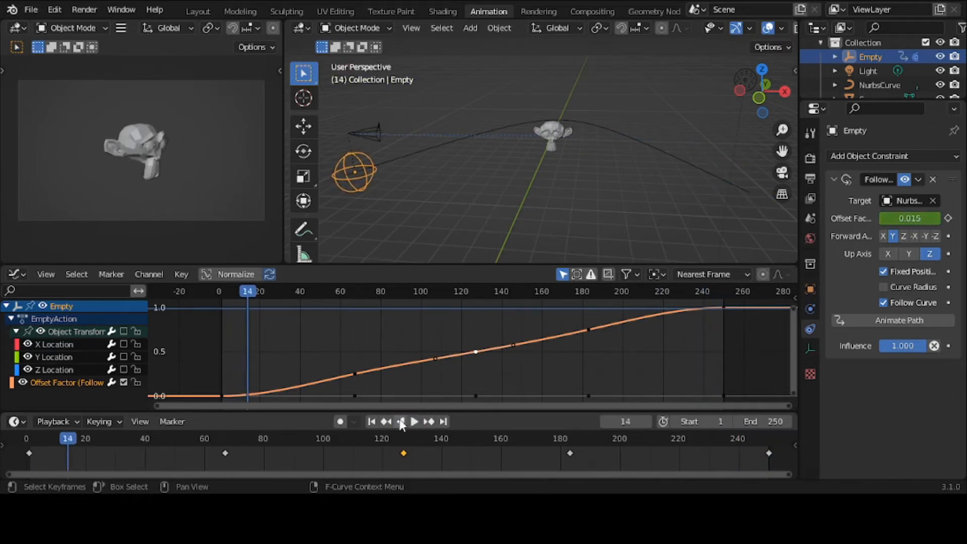
click(373, 421)
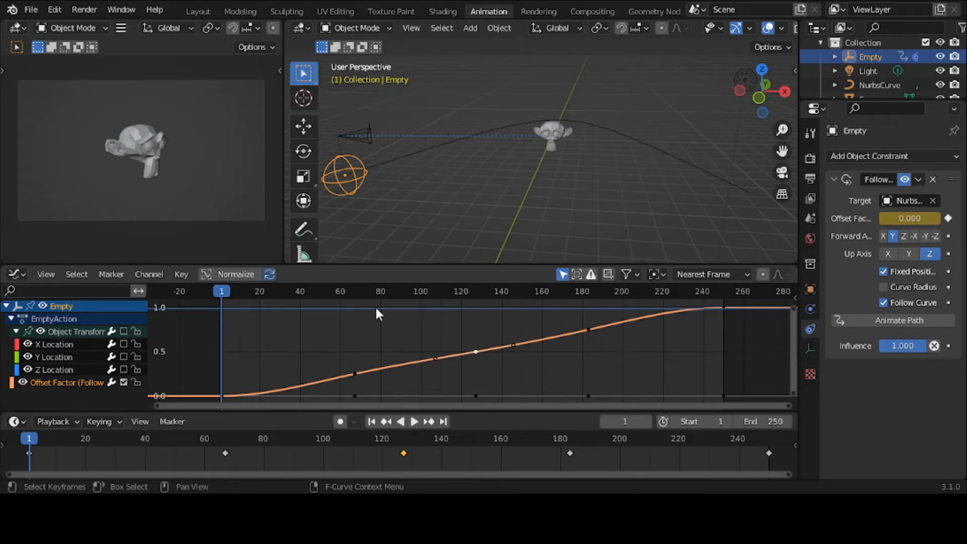
- Set the interpolation mode of the middle Offset Factor keyframe to Bezier
click(181, 273)
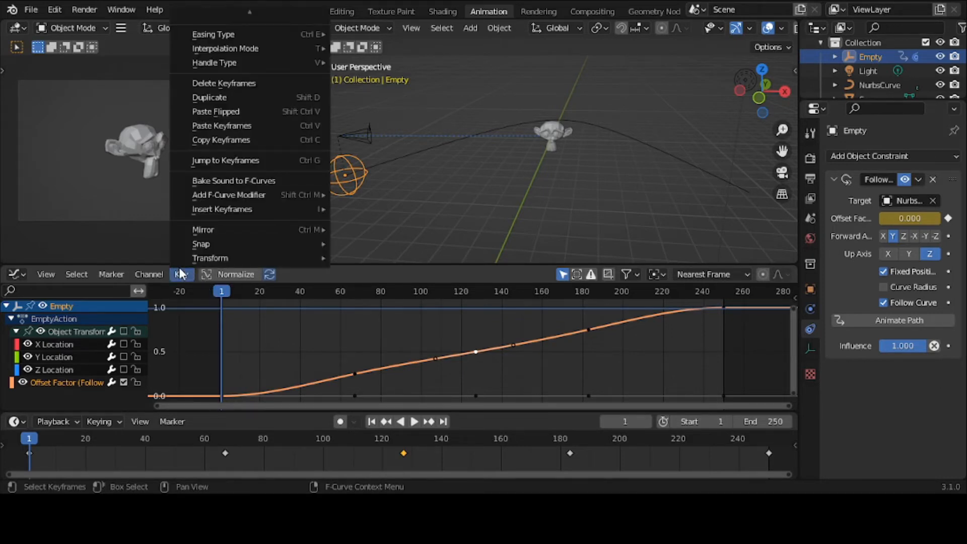
mouse_move(229, 50)
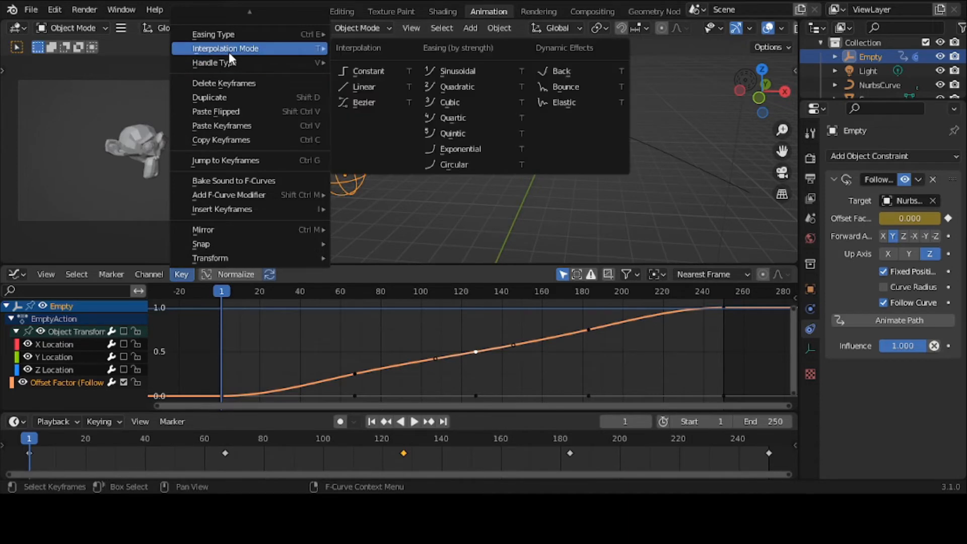
click(366, 102)
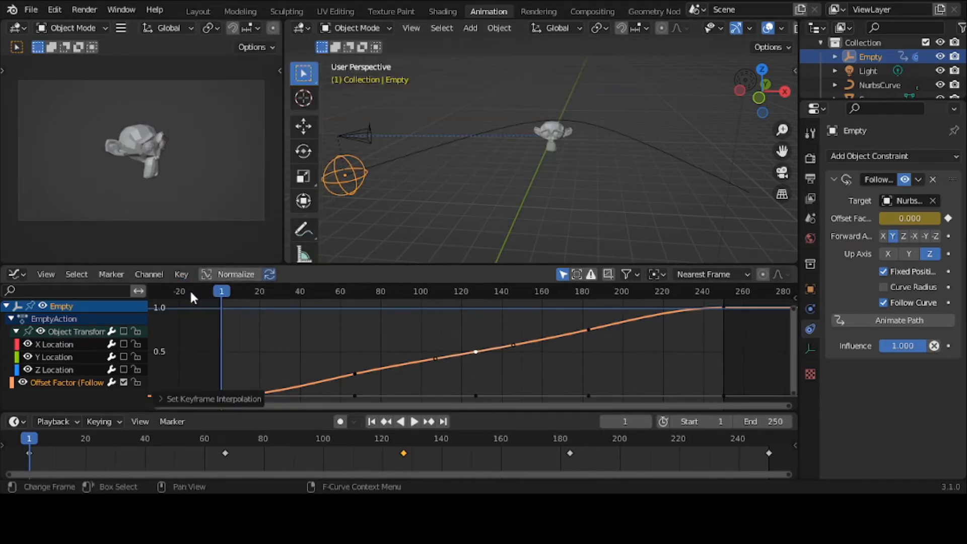
- Try Quadratic easing on the middle Offset Factor keyframe and undo it
click(183, 274)
mouse_move(267, 48)
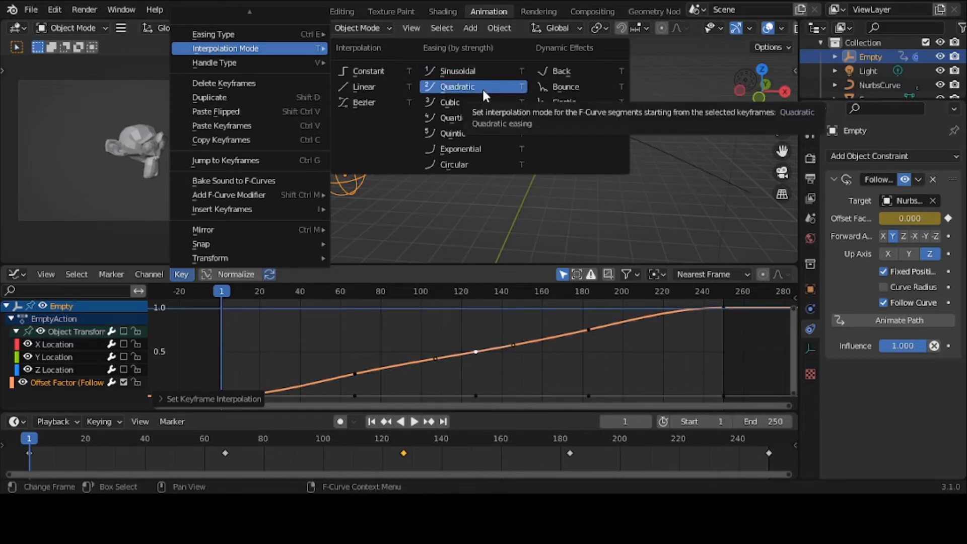
click(483, 88)
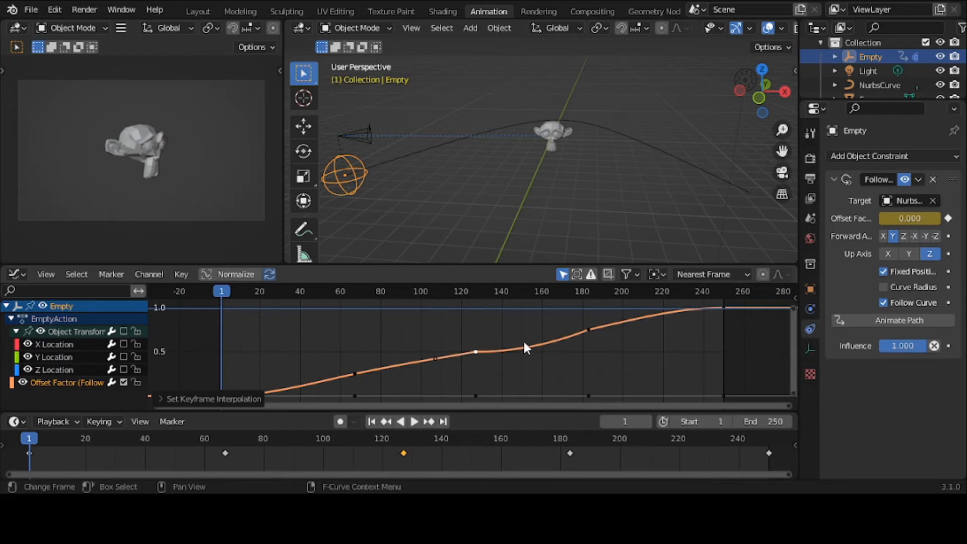
key(ctrl+z)
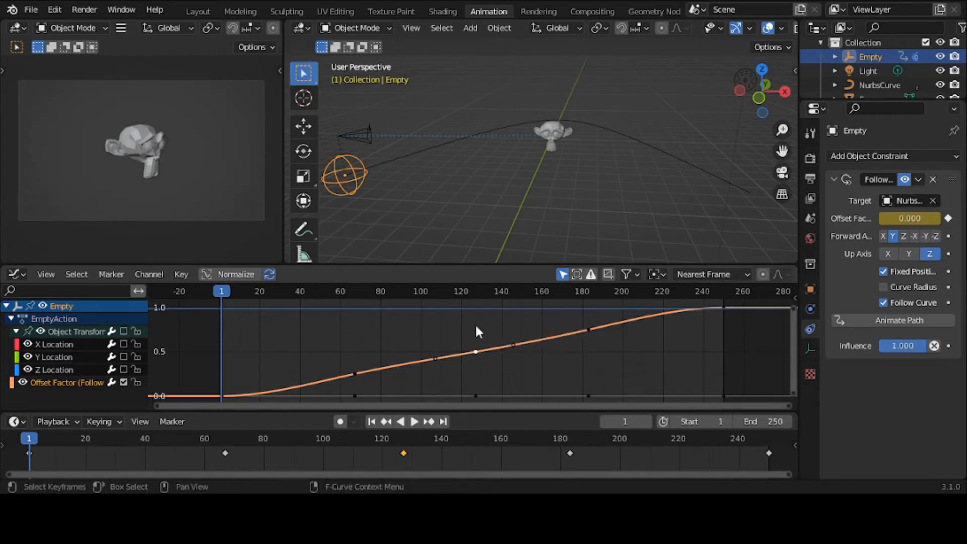
- Reapply Quadratic interpolation to the middle Offset Factor keyframe and play the animation past the changed segment
click(181, 274)
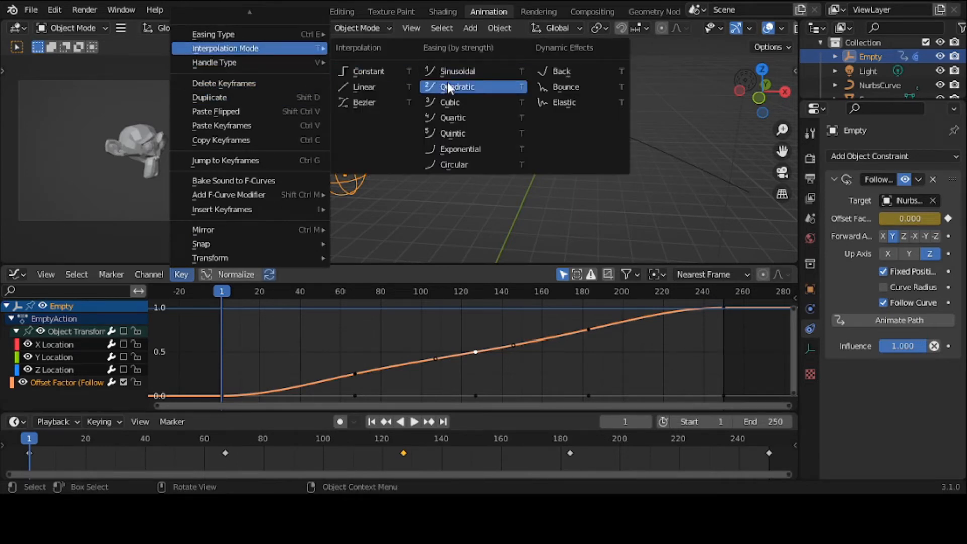
click(450, 86)
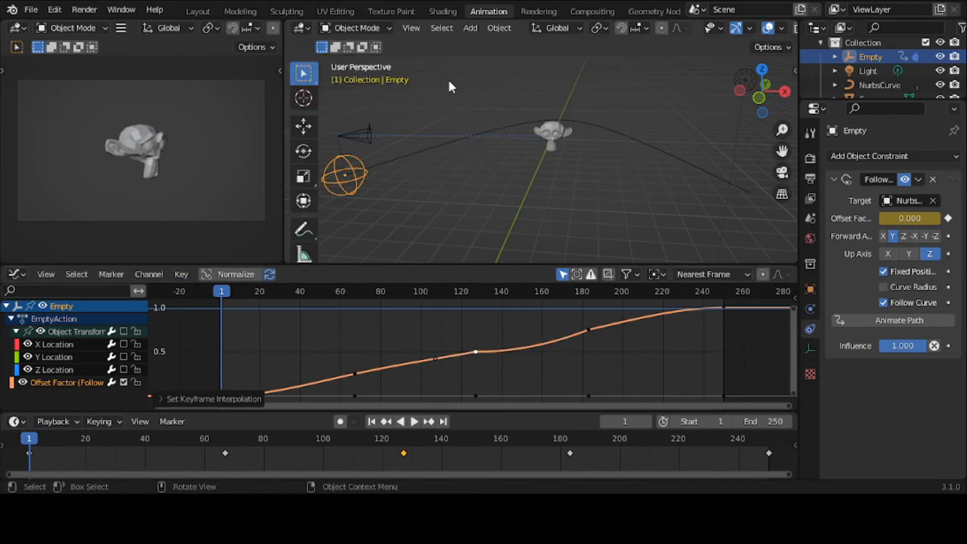
click(414, 422)
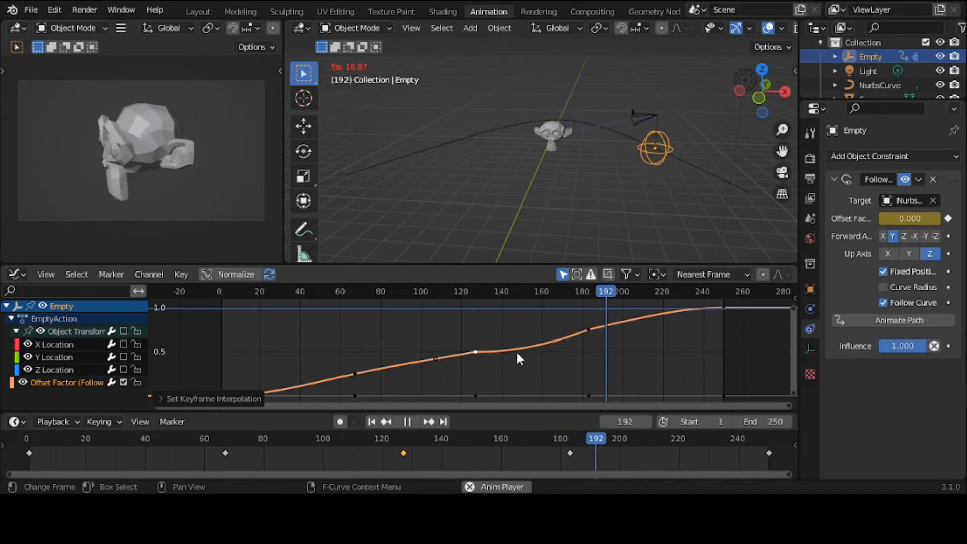
click(409, 421)
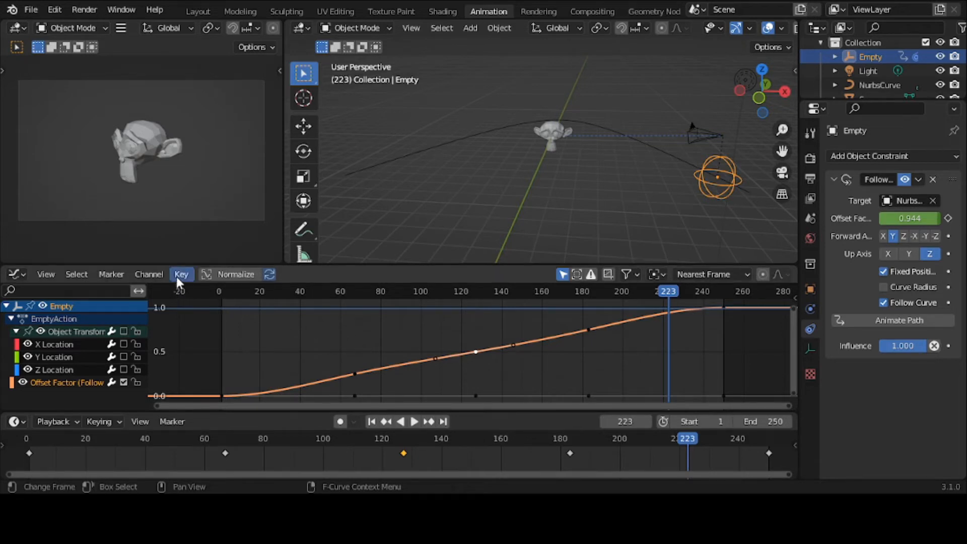
- Try raising the left handle of the middle Offset Factor keyframe and undo the move
key(v)
click(451, 353)
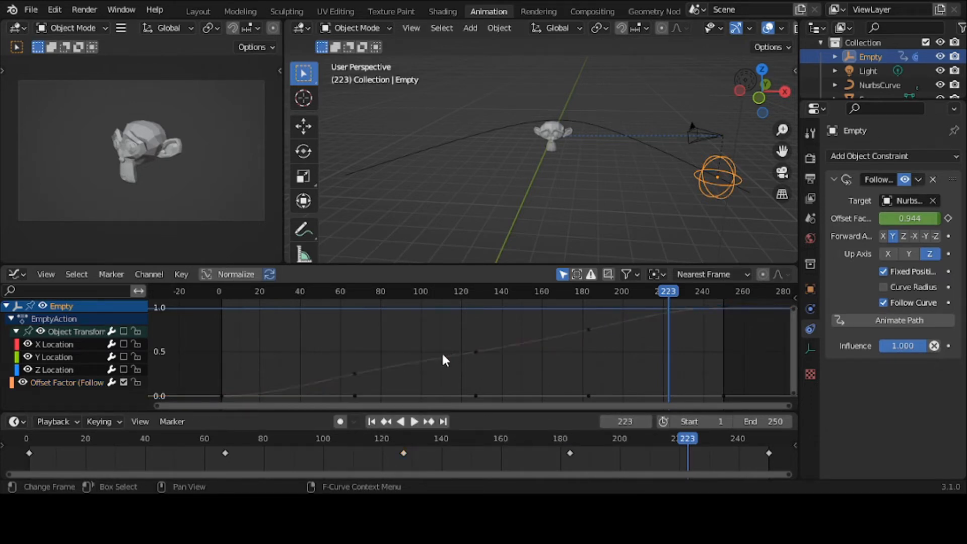
click(73, 373)
click(64, 382)
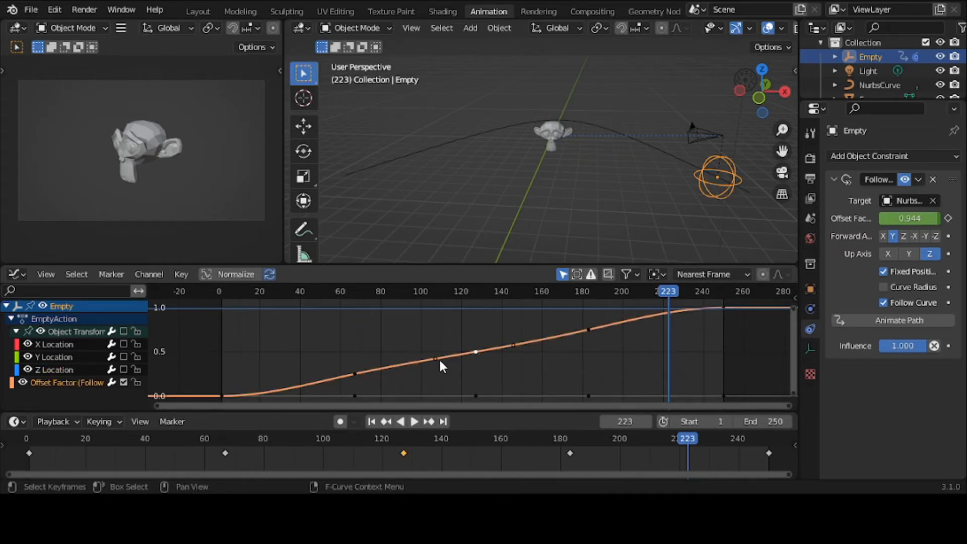
scroll(436, 358, up, 3)
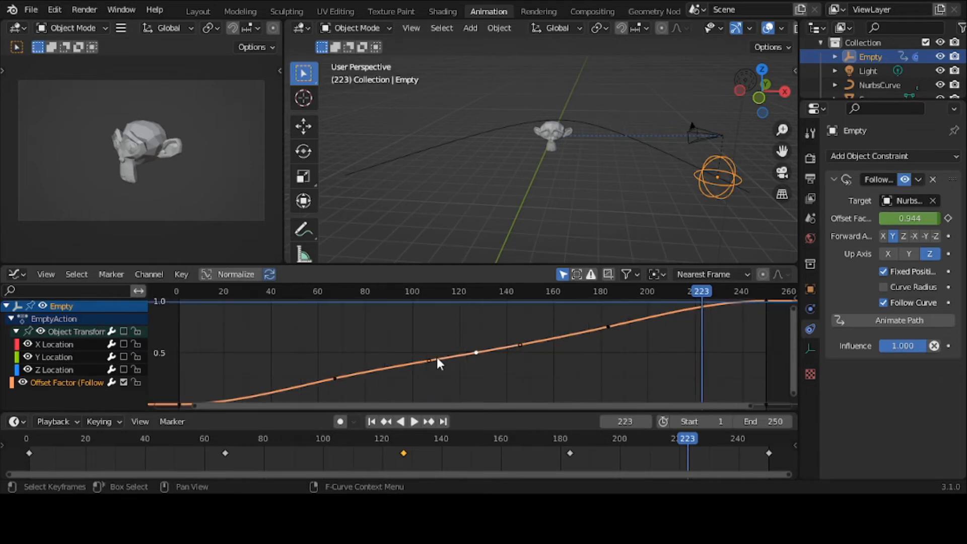
drag(426, 362, 414, 332)
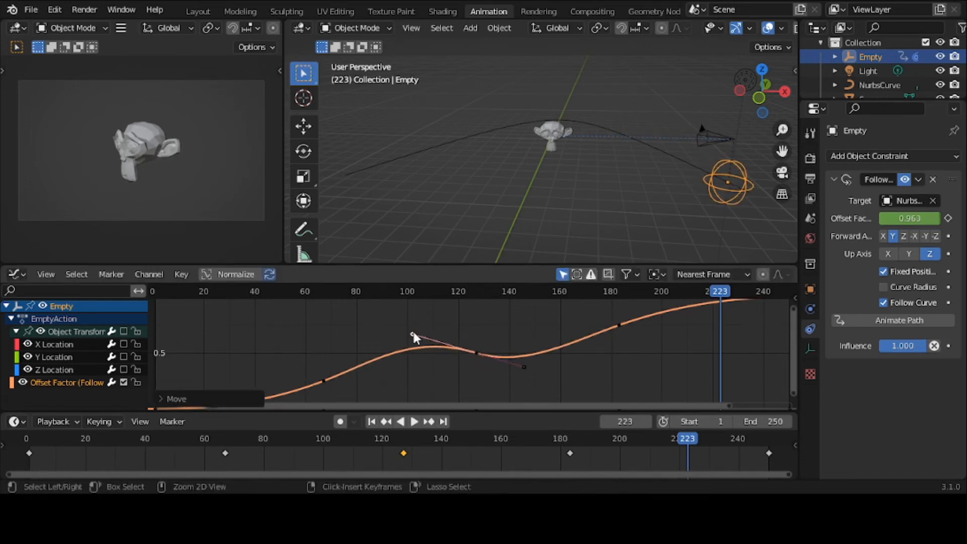
key(ctrl+z)
- Set the middle Offset Factor keyframe's left handle to Free, try raising it on its own and undo the move
key(v)
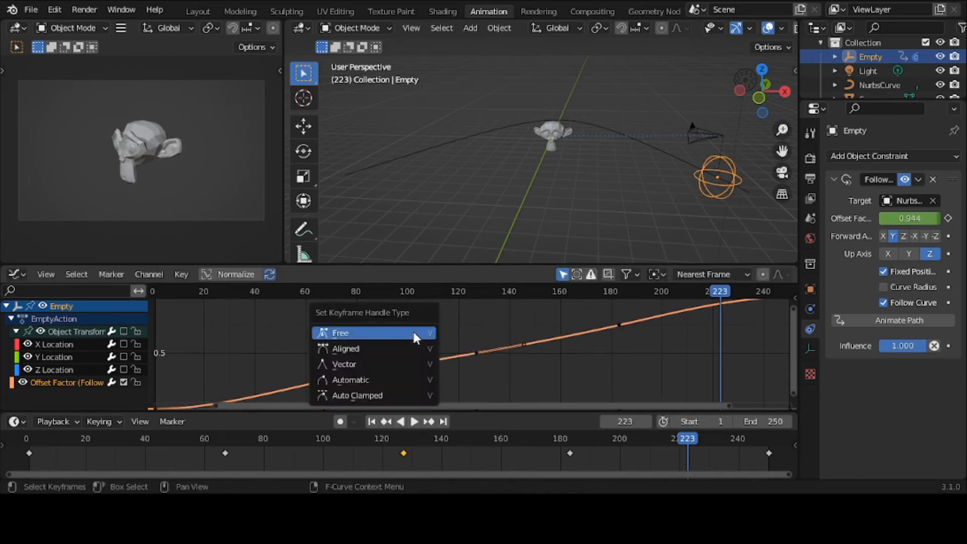
click(413, 333)
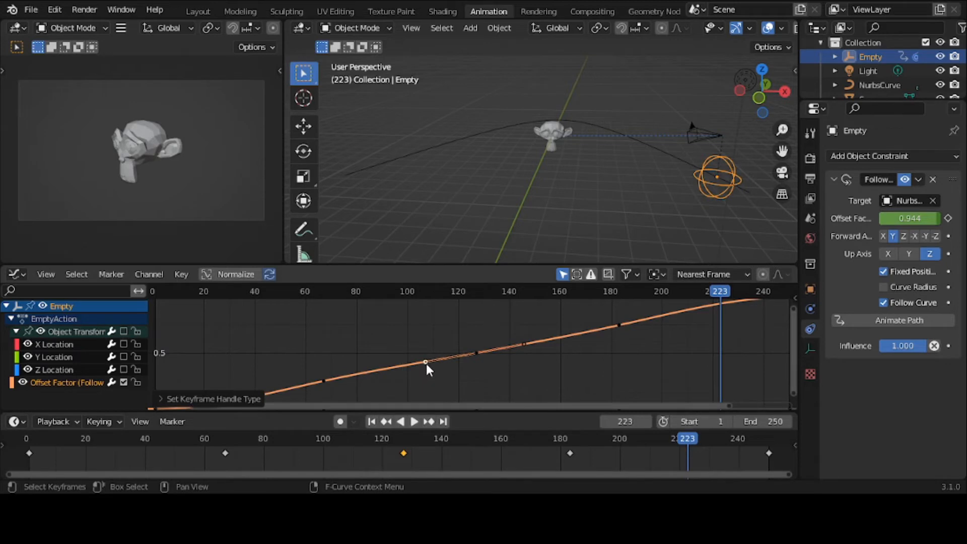
drag(425, 362, 427, 335)
key(ctrl+z)
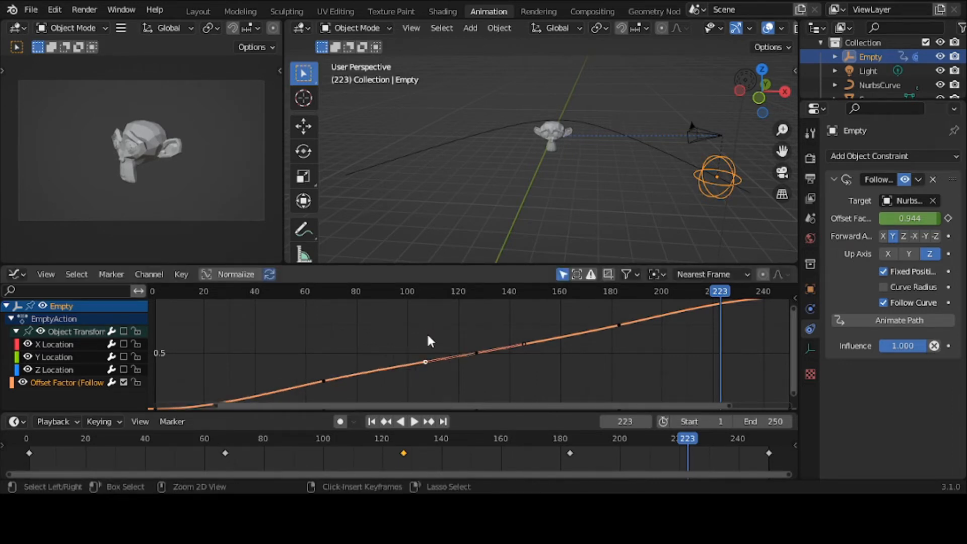
- Set the handle type of the middle Offset Factor keyframe to Auto Clamped
key(Home)
scroll(429, 341, down, 2)
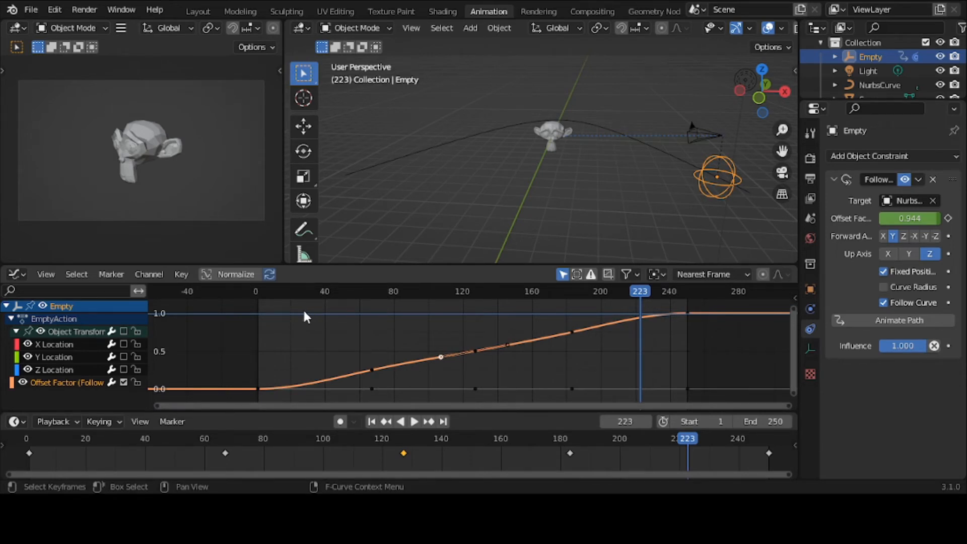
click(182, 274)
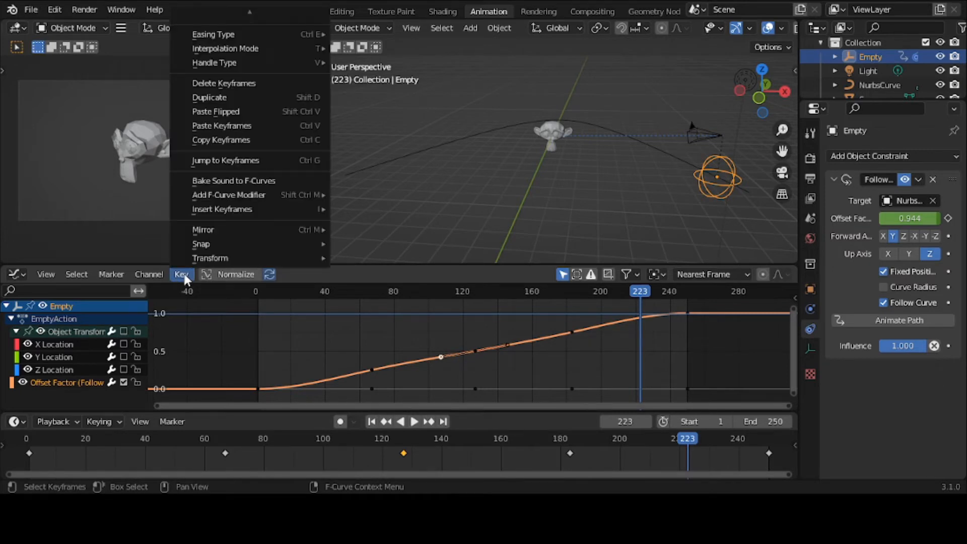
mouse_move(229, 62)
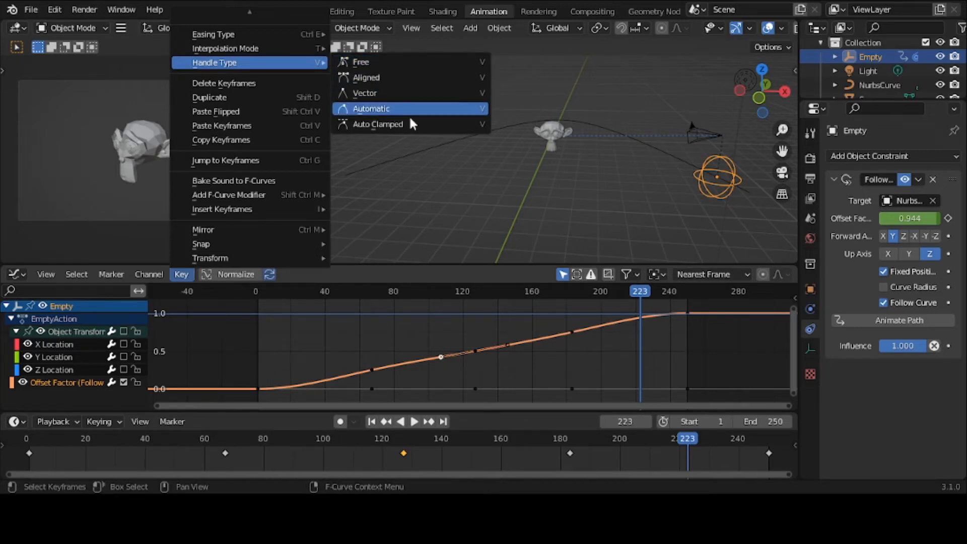
click(377, 124)
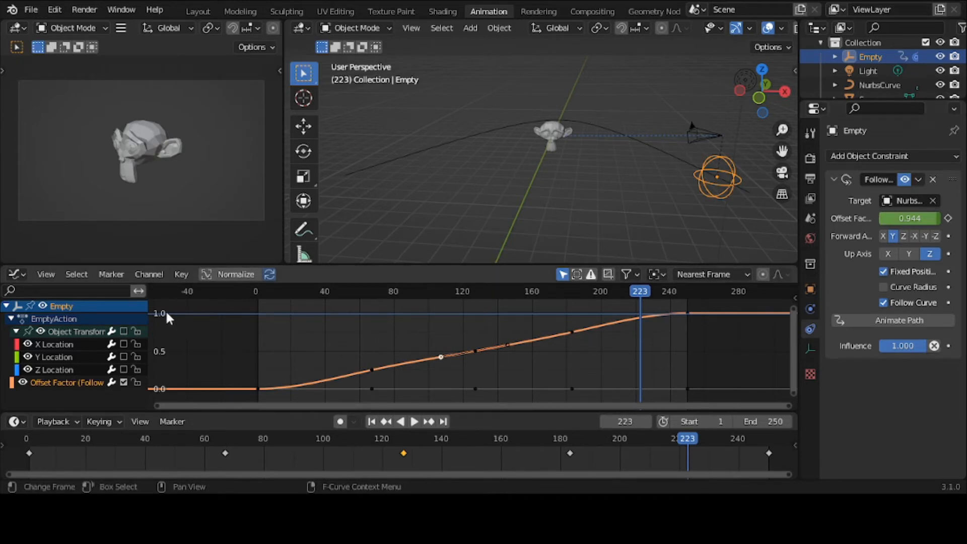
- Return to frame 1, try lowering the second Offset Factor keyframe to about 0, and cancel the move
click(371, 422)
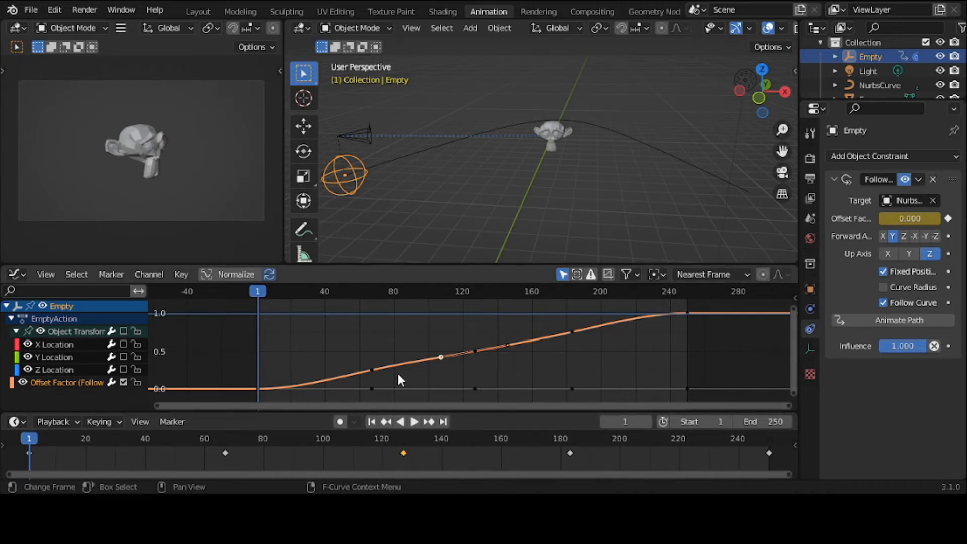
click(372, 370)
key(g)
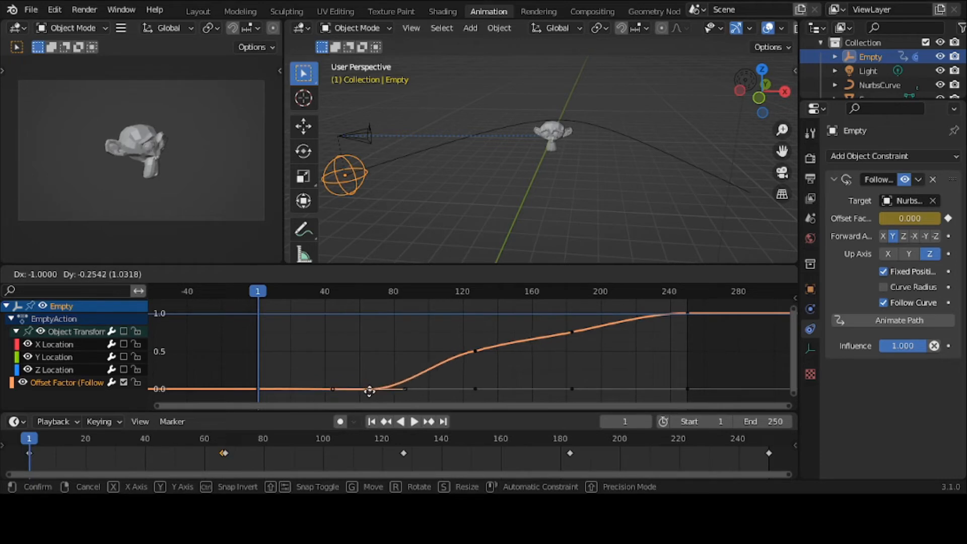
click(369, 369)
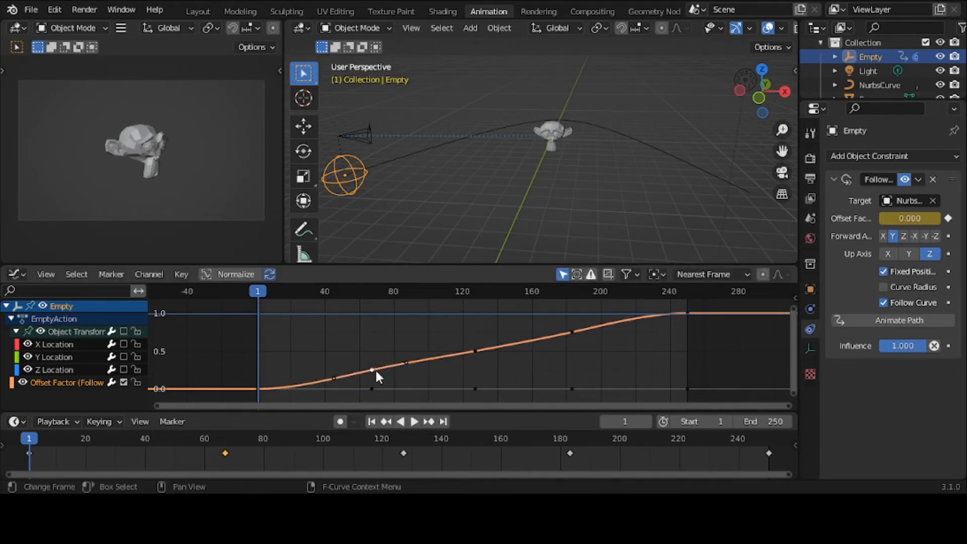
- Raise the left handle of the second Offset Factor keyframe above the 1.0 line so the curve peaks and dips around it
click(336, 378)
key(g)
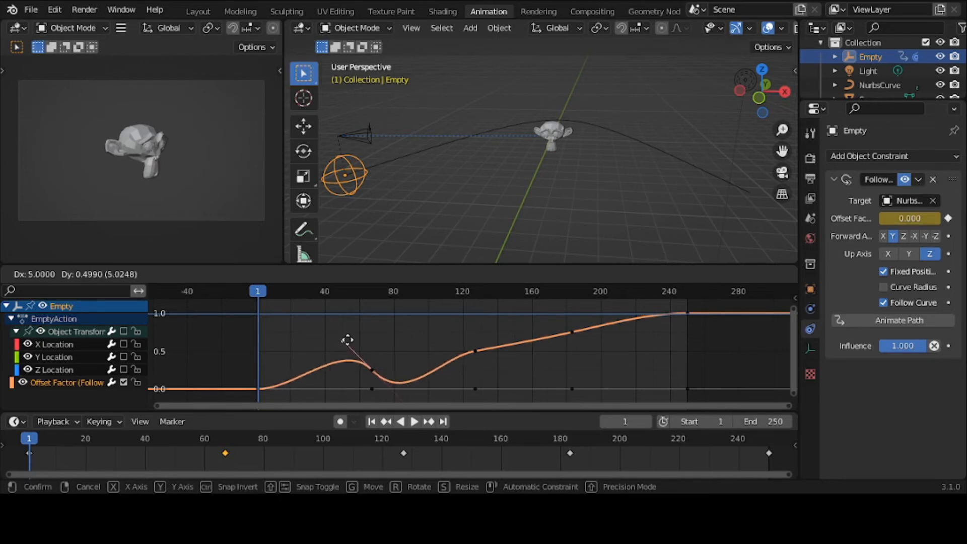
click(344, 341)
click(371, 370)
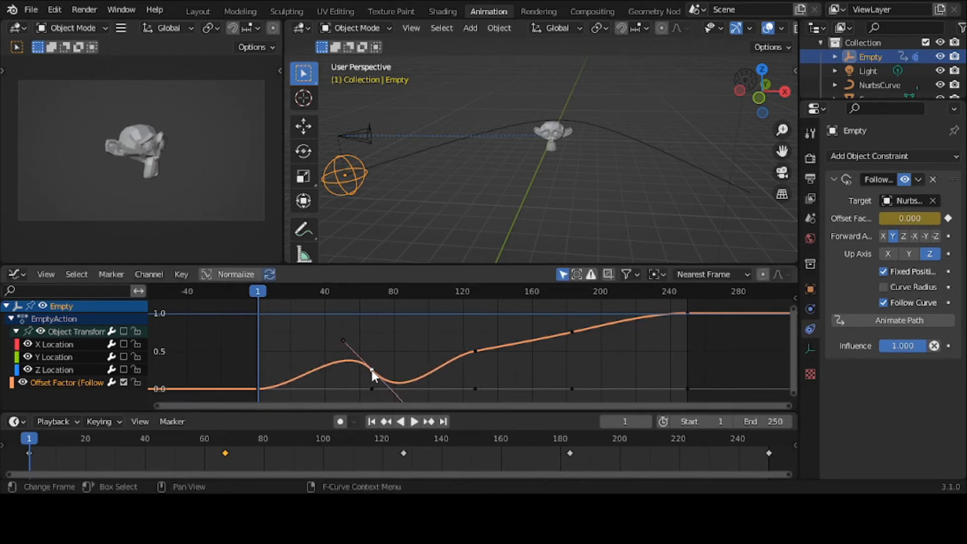
drag(344, 340, 330, 292)
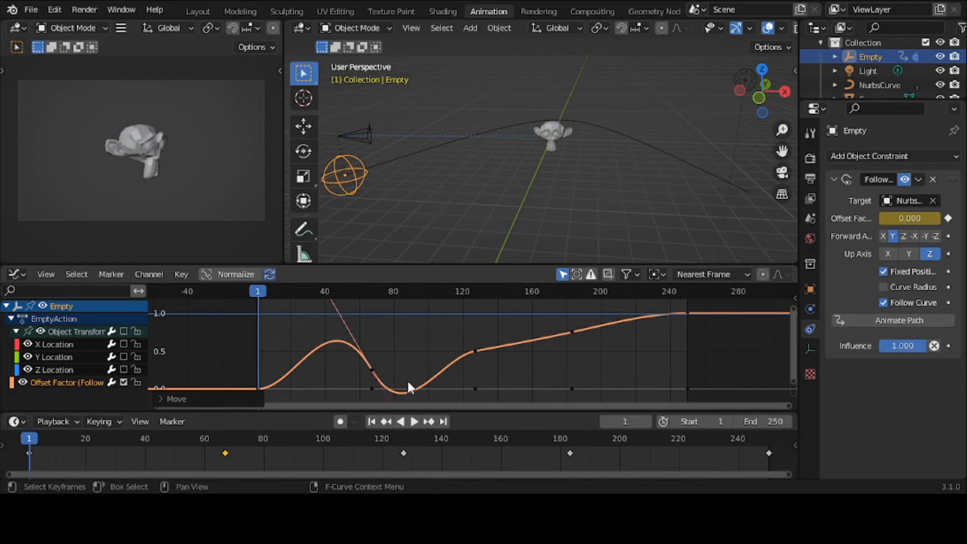
- Play the animation from the first frame to preview the motion given by the second keyframe's raised handle
click(370, 421)
click(414, 421)
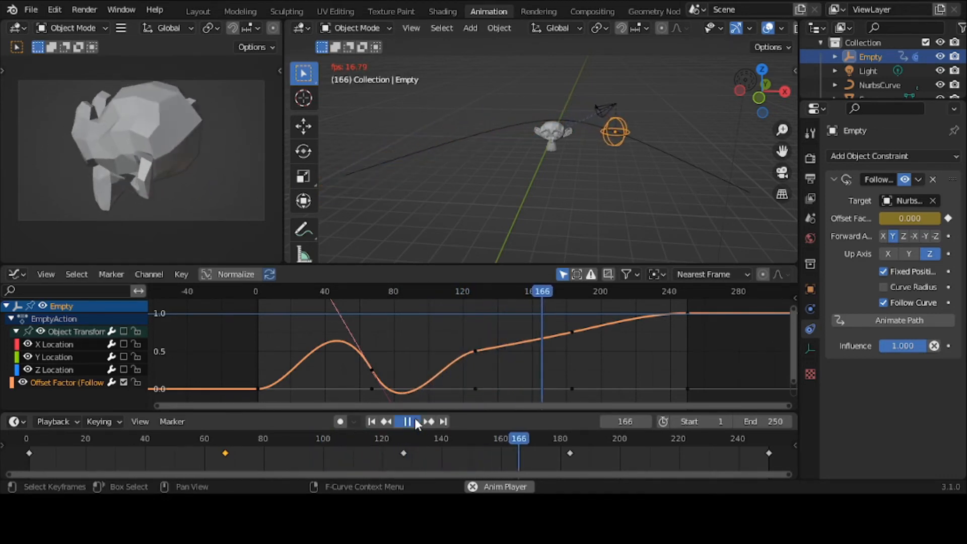
click(408, 421)
click(371, 421)
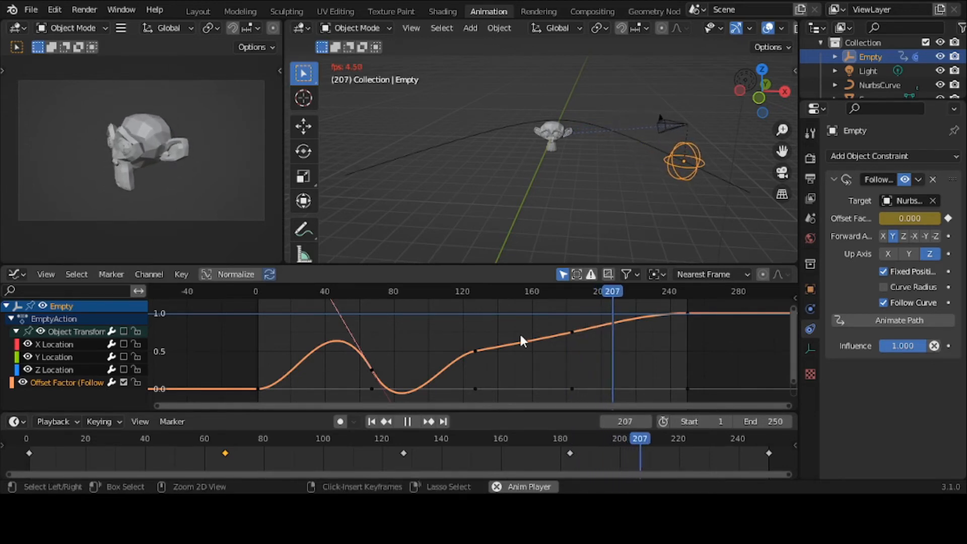
- Undo the handle edits on the Offset Factor curve and play the animation from frame 1 to frame 59
key(shift+Left)
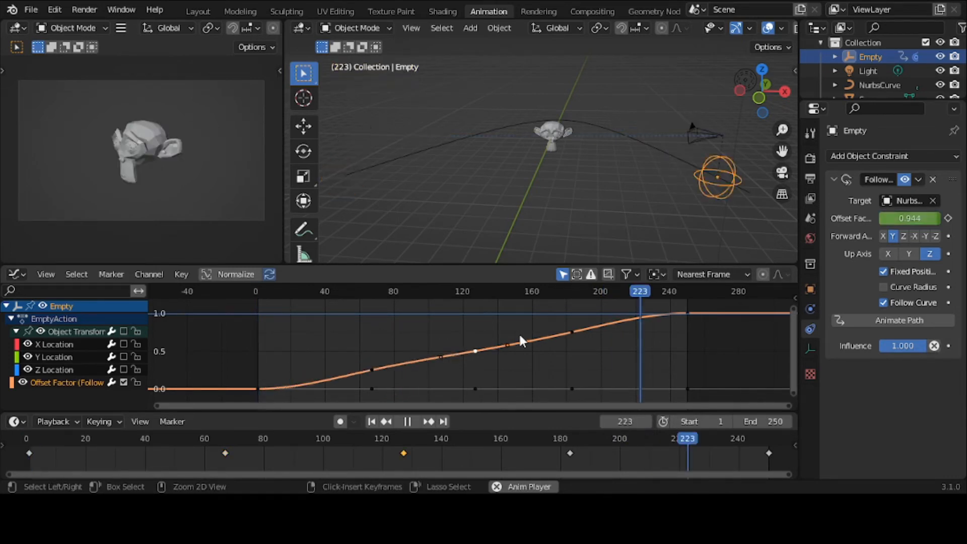
click(485, 366)
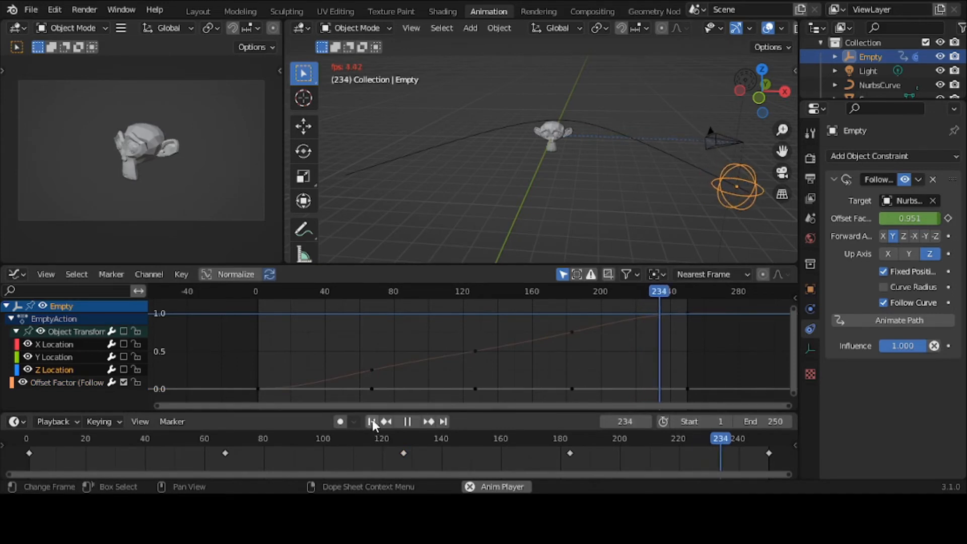
click(394, 422)
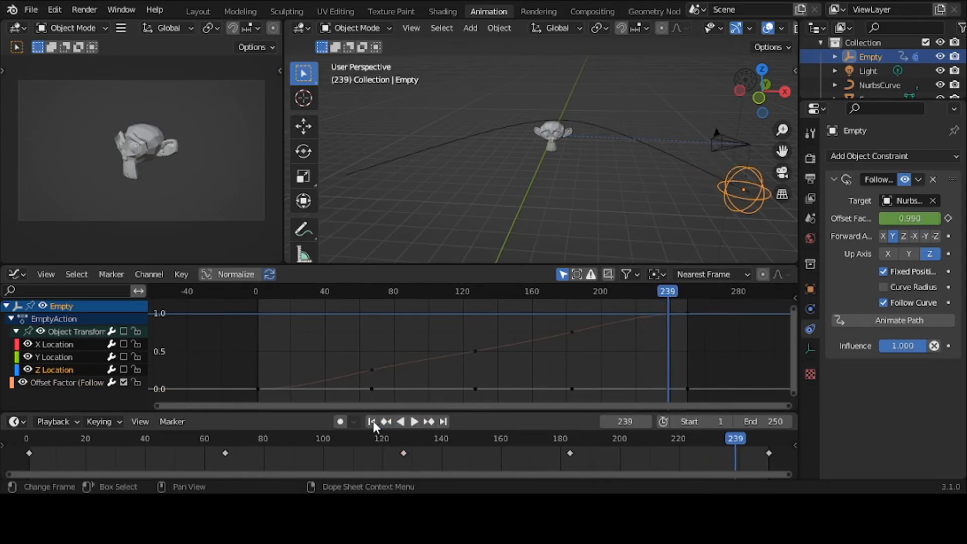
click(373, 421)
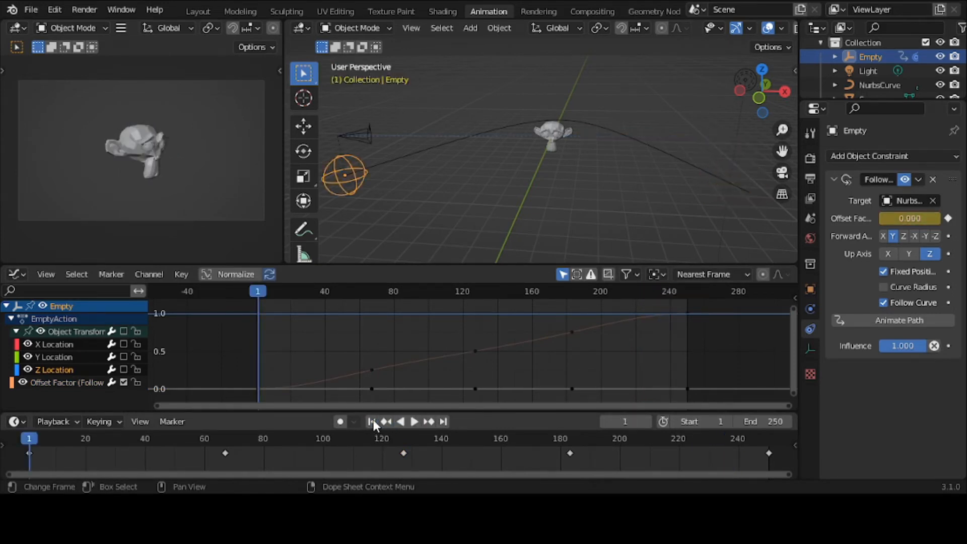
click(411, 423)
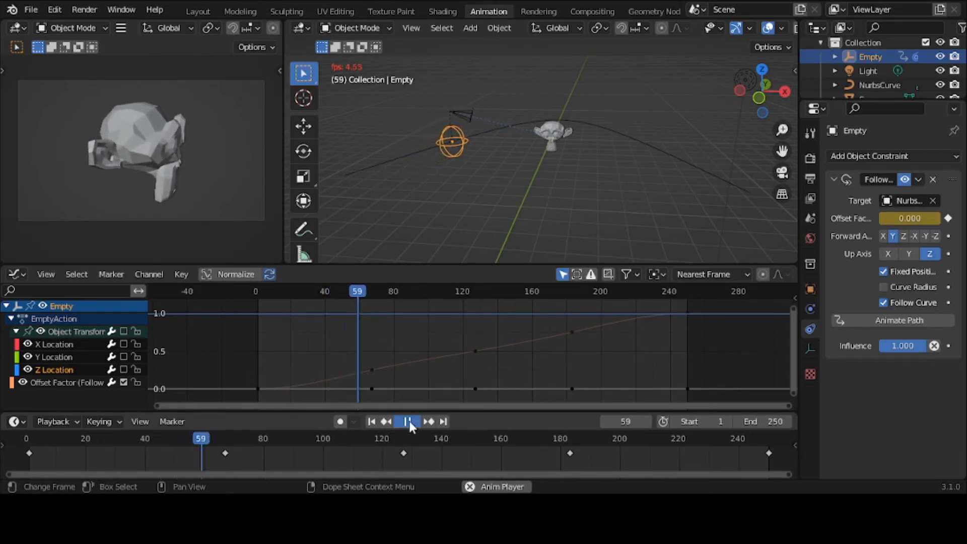
key(space)
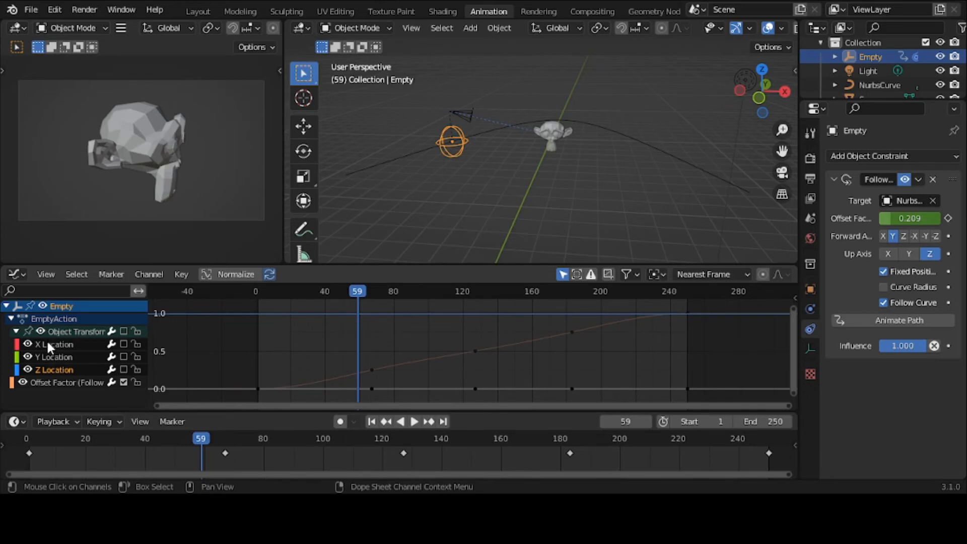
- Pull the right handle of the middle Offset Factor keyframe down to just above 0, at about frame 138
click(55, 384)
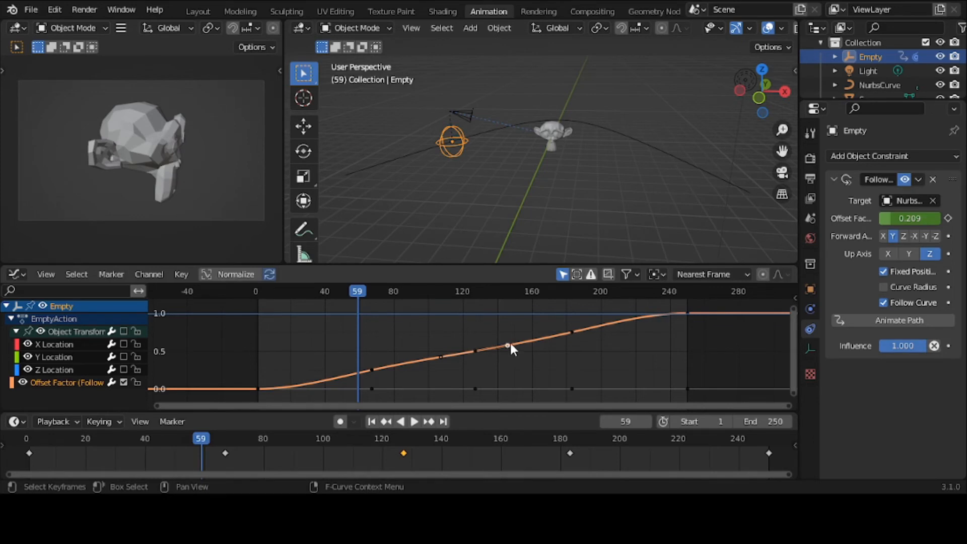
drag(510, 344, 551, 330)
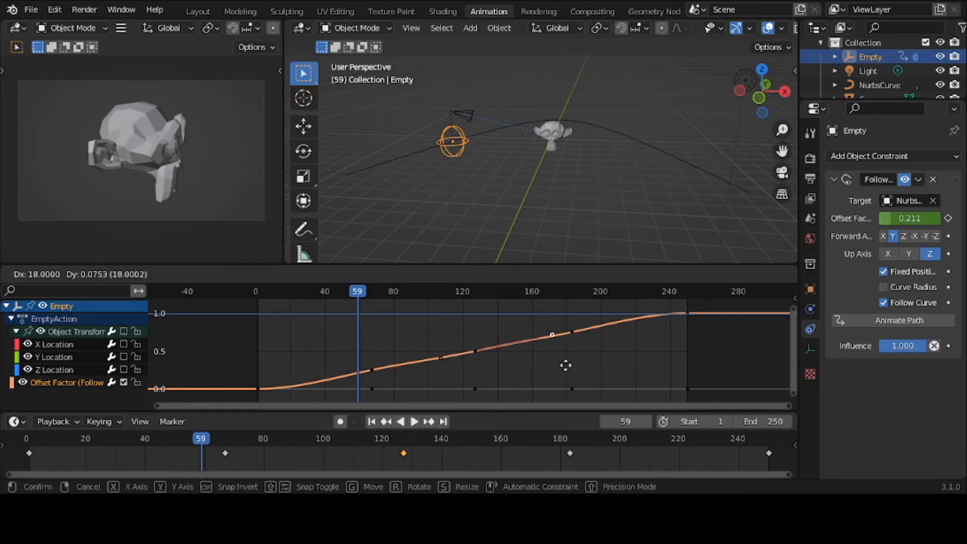
drag(566, 365, 494, 379)
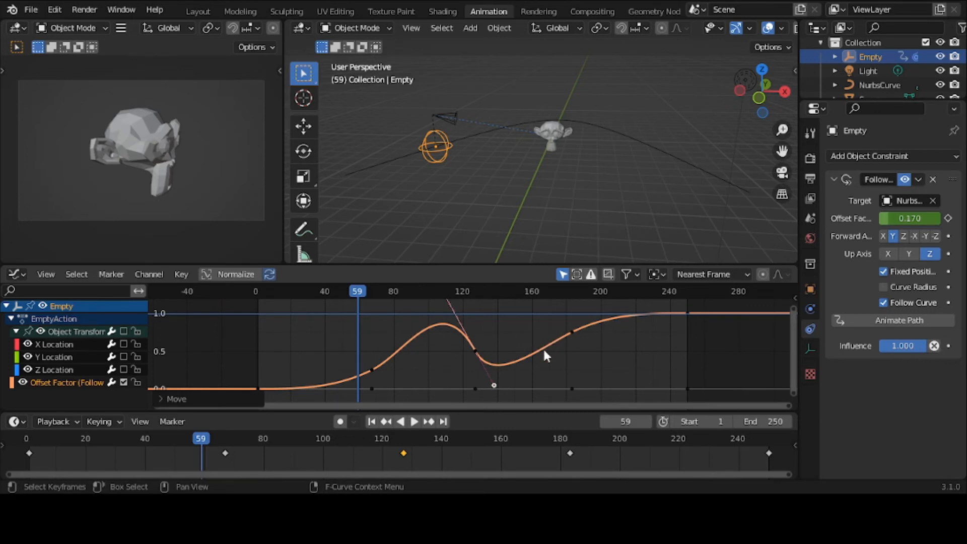
- Preview the reshaped motion from frame 1, switching the Offset Factor channel off and back on during playback
click(372, 422)
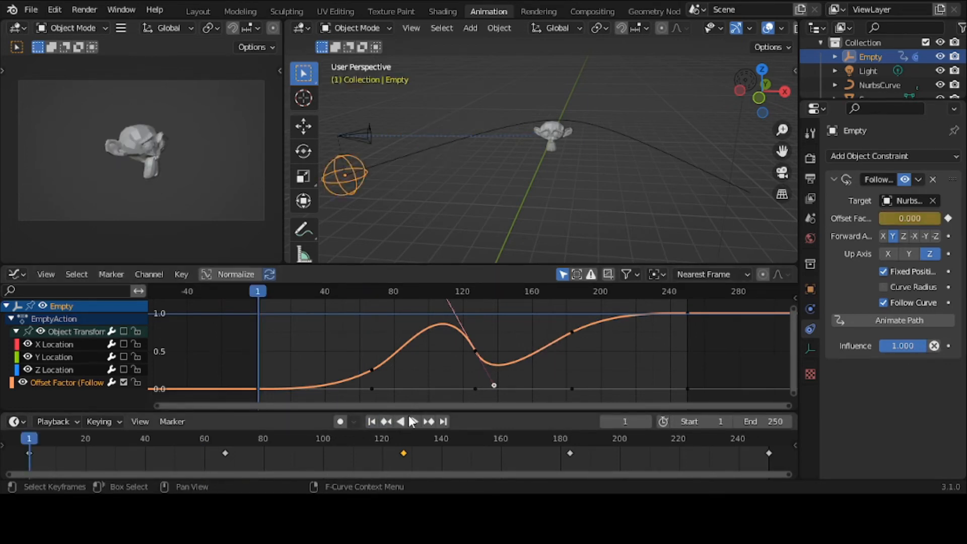
click(412, 422)
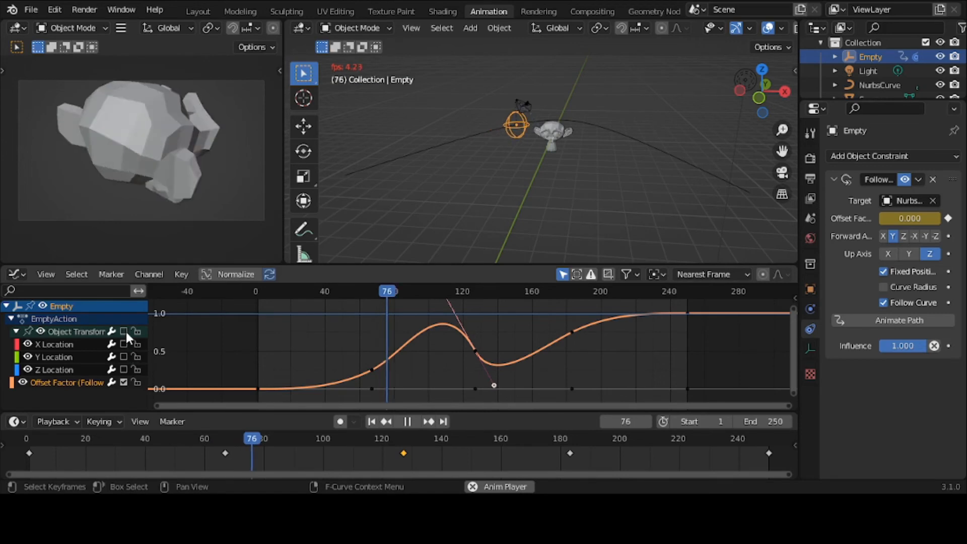
click(124, 381)
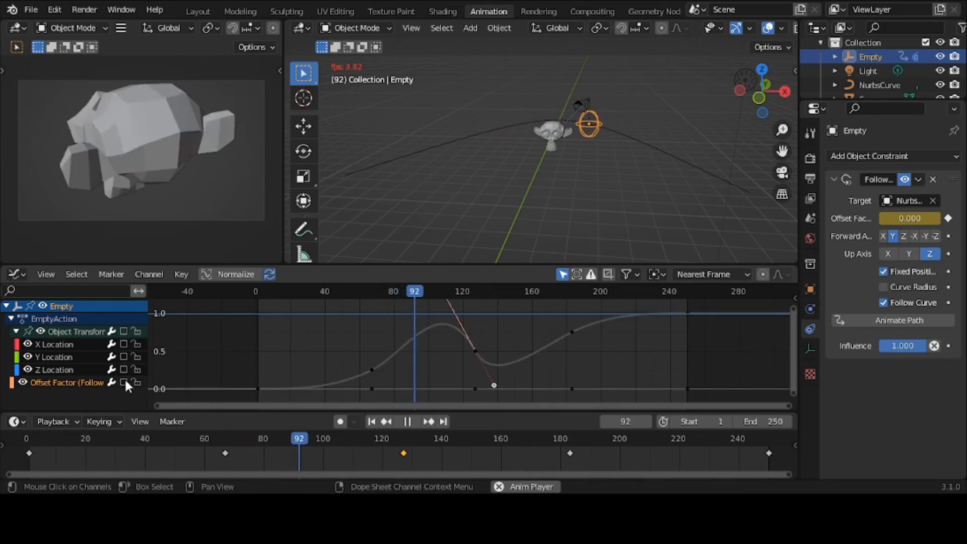
click(124, 382)
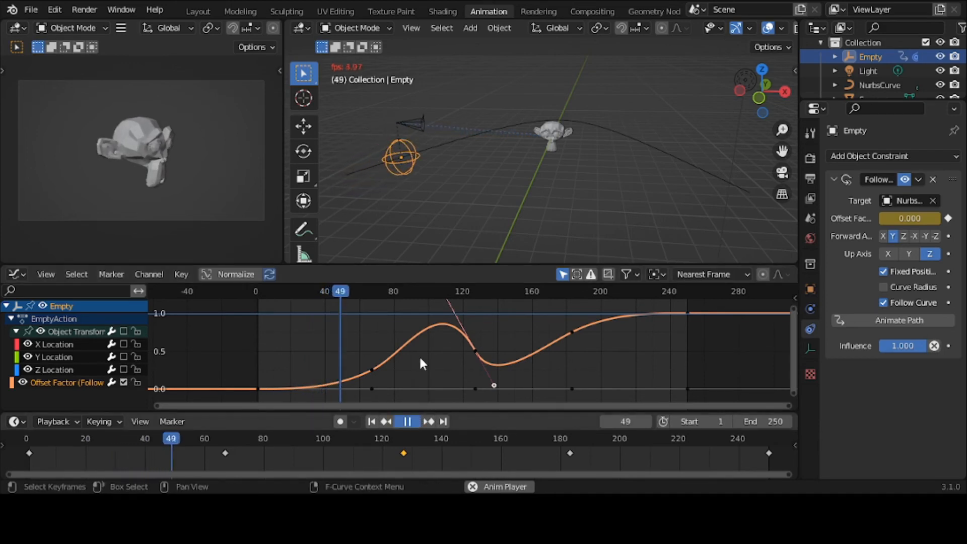
key(space)
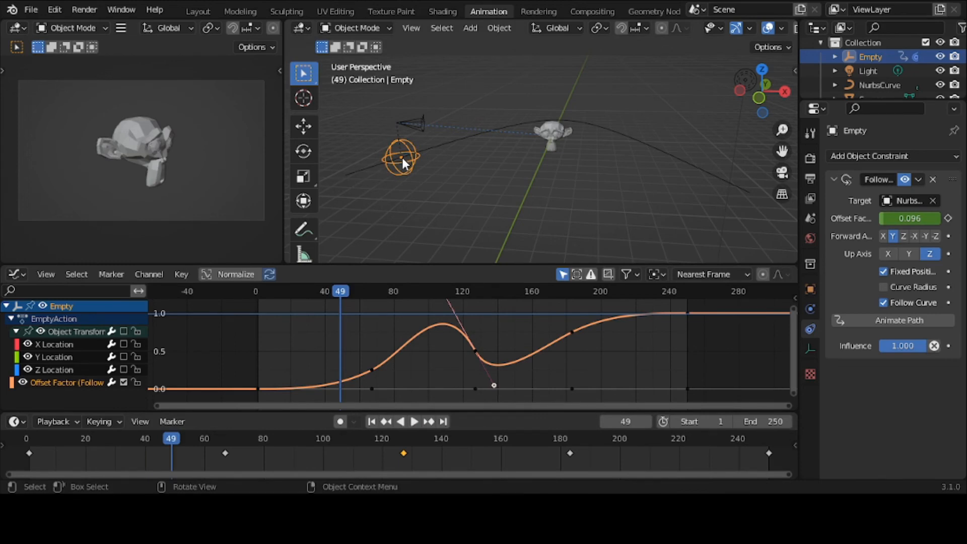
- Try moving the NurbsCurve path in the viewport, cancel the move and reselect the Empty
click(402, 158)
key(g)
right_click(401, 155)
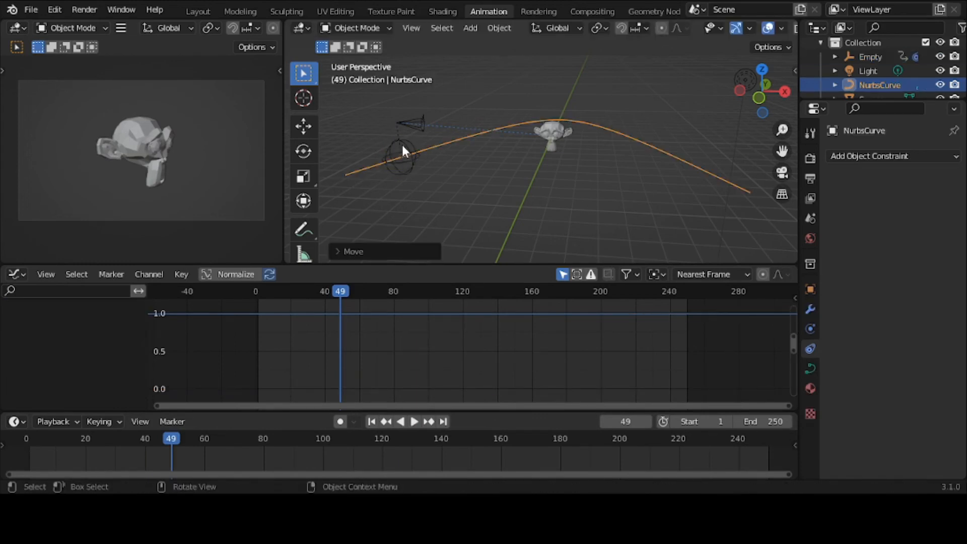
click(402, 144)
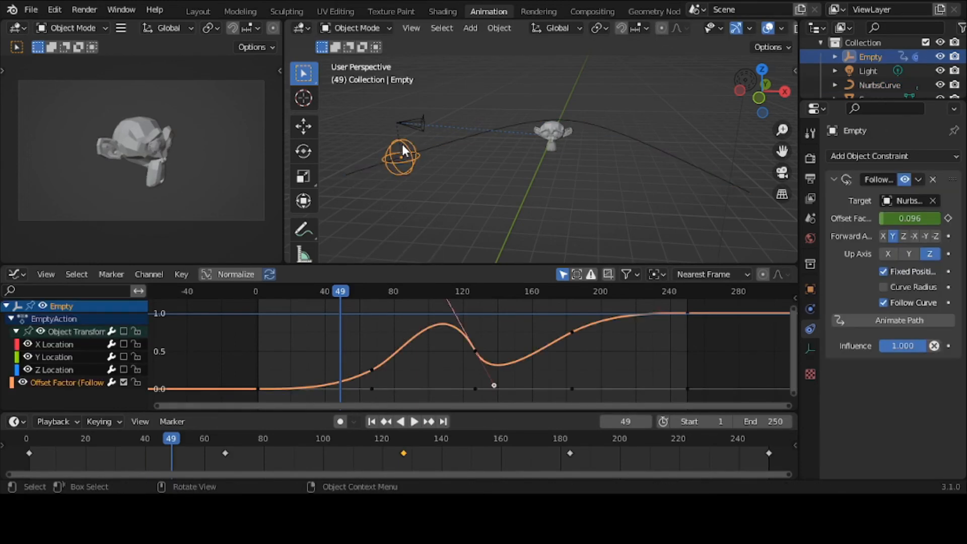
- Move the Empty about 0.92 m, mostly along positive X, and insert a Location keyframe for it at frame 49
key(g)
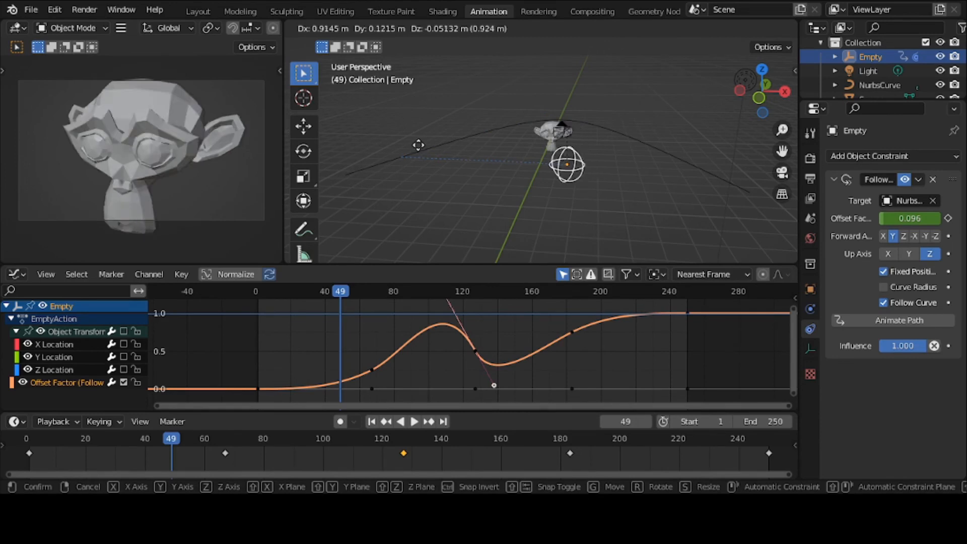
click(418, 145)
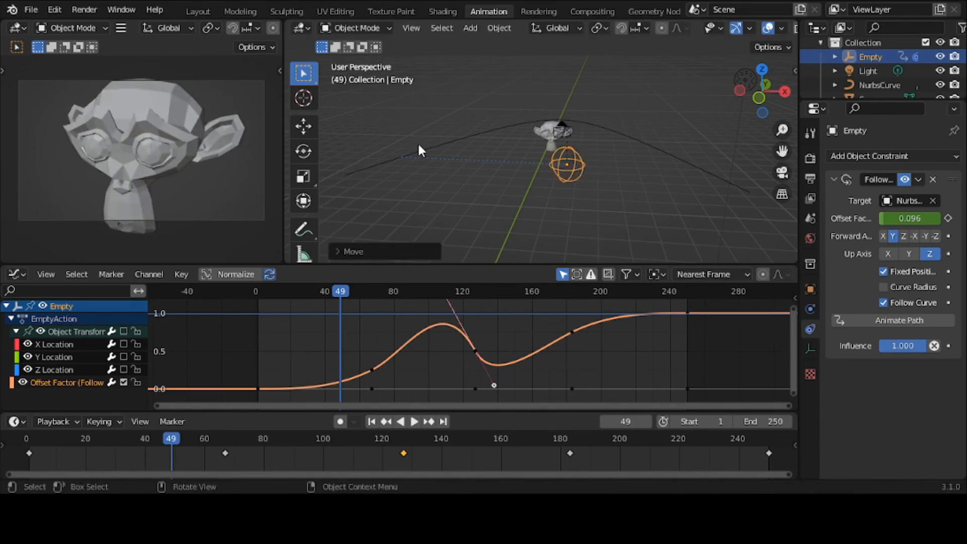
key(i)
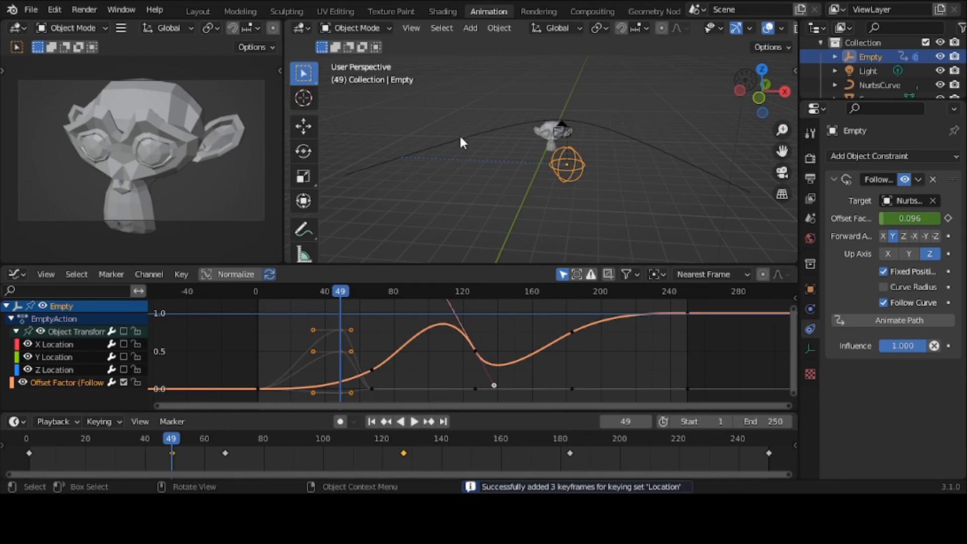
- Check the NurbsCurve's channels, reselect the Empty and toggle its animation channels, leaving Object Transforms enabled and the Location and Offset Factor channels disabled
click(382, 164)
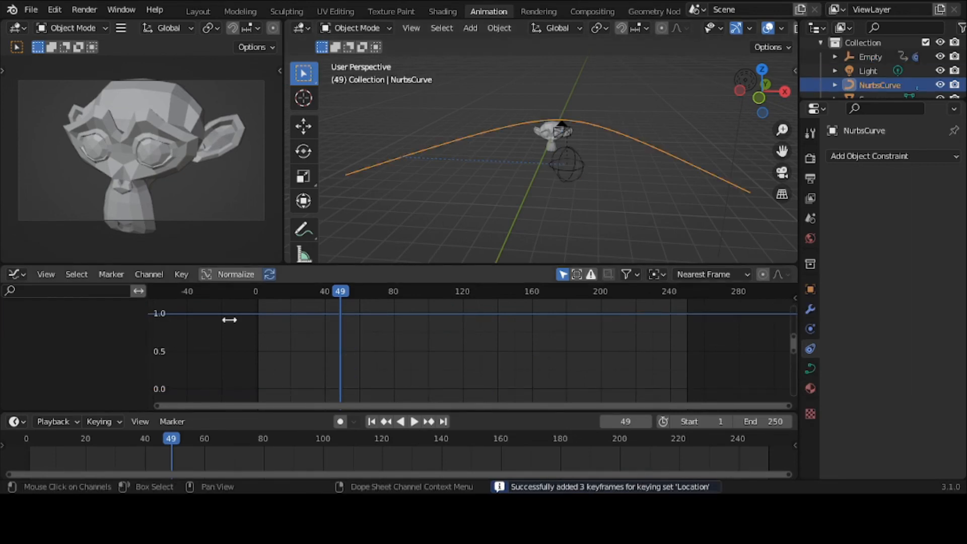
click(558, 177)
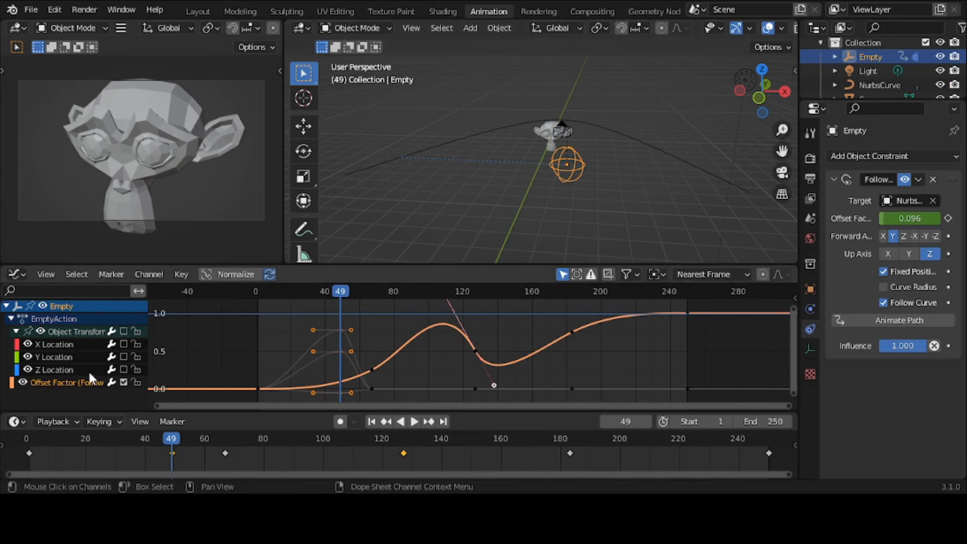
click(123, 369)
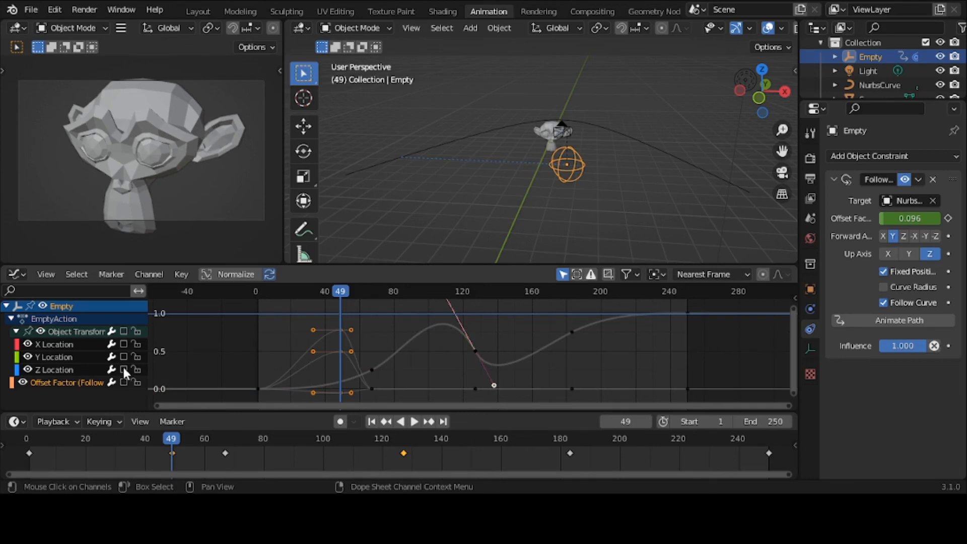
click(123, 369)
click(123, 356)
click(123, 344)
click(123, 356)
click(123, 369)
click(125, 370)
click(123, 383)
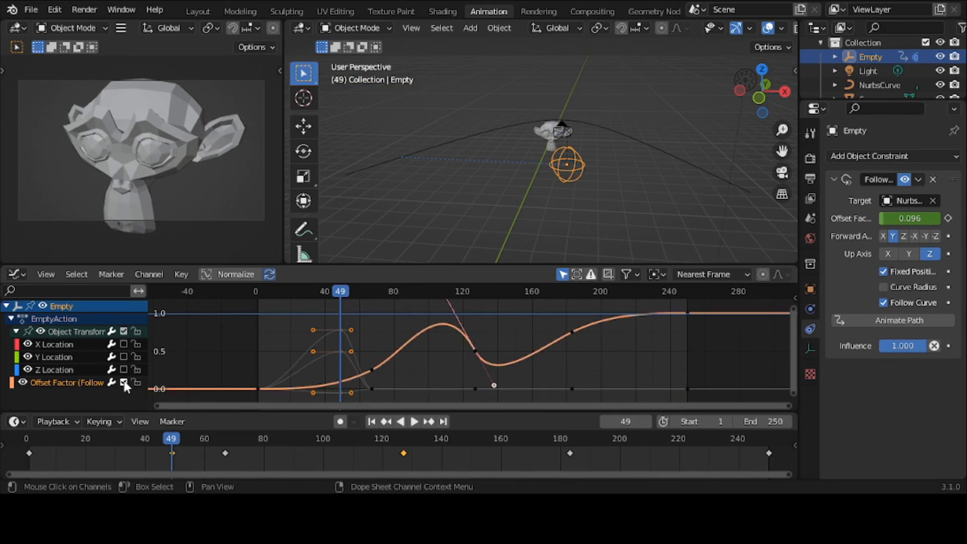
click(123, 383)
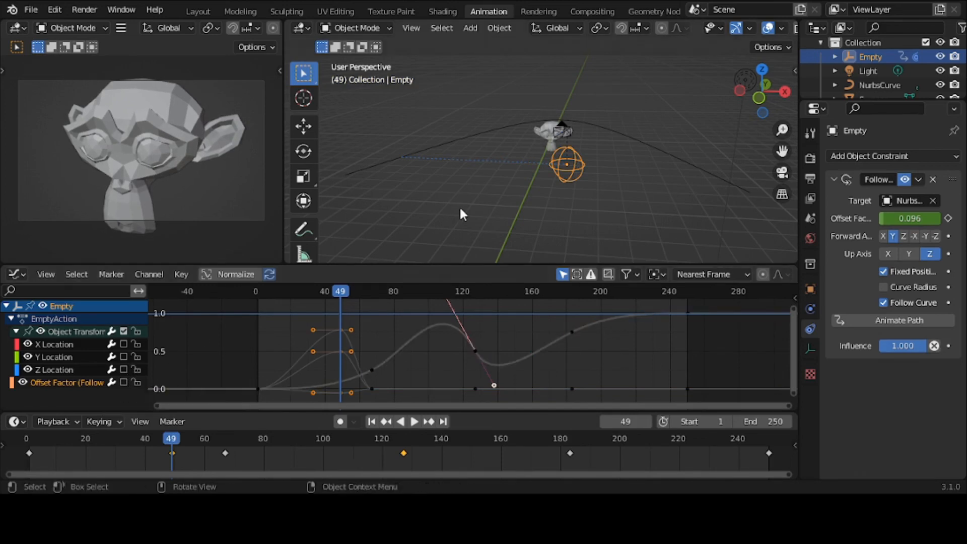